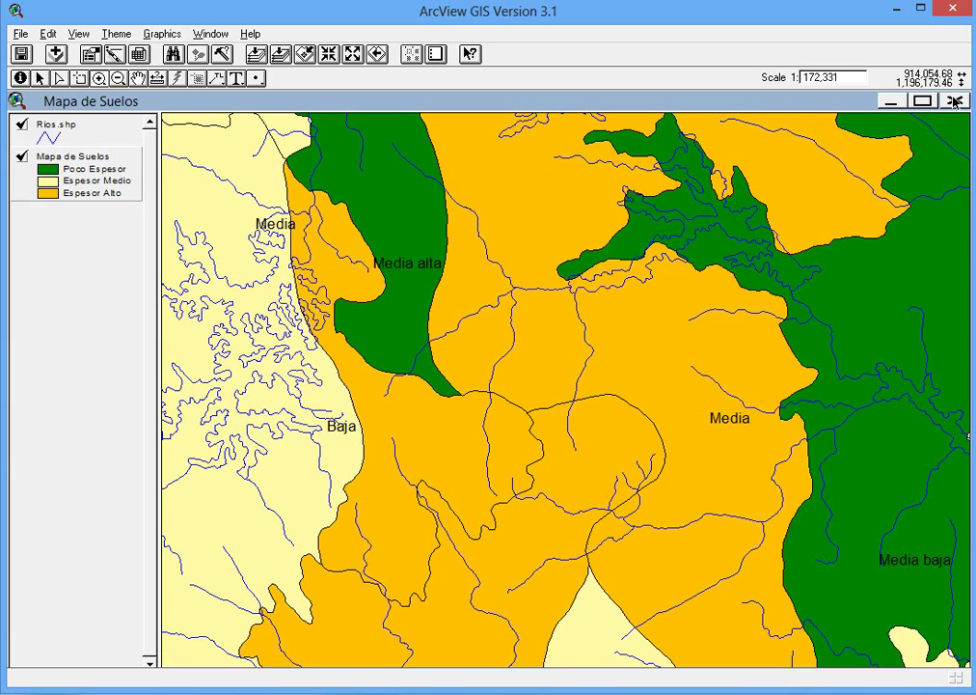
# Close the Mapa de Suelos view, create a new view, and enlarge and reposition its window beside the project window.
pyautogui.click(954, 101)
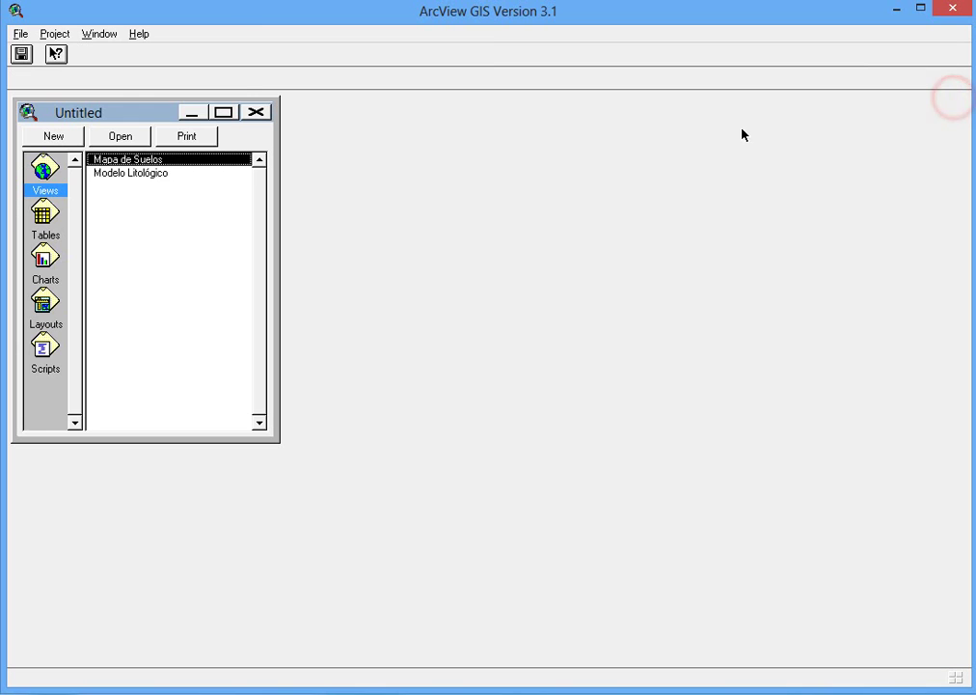
pyautogui.click(56, 142)
pyautogui.moveTo(462, 377); pyautogui.dragTo(816, 624)
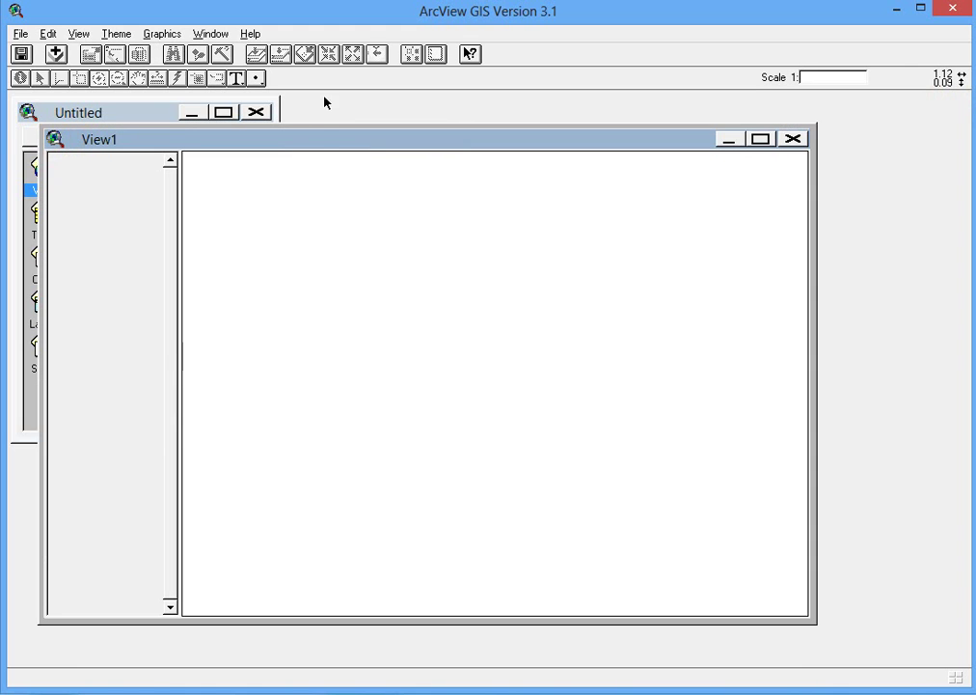
pyautogui.moveTo(273, 144); pyautogui.dragTo(381, 144)
# Add the usos_suelo.shp theme from the antioquia folder to the new view and display it on the map.
pyautogui.click(56, 54)
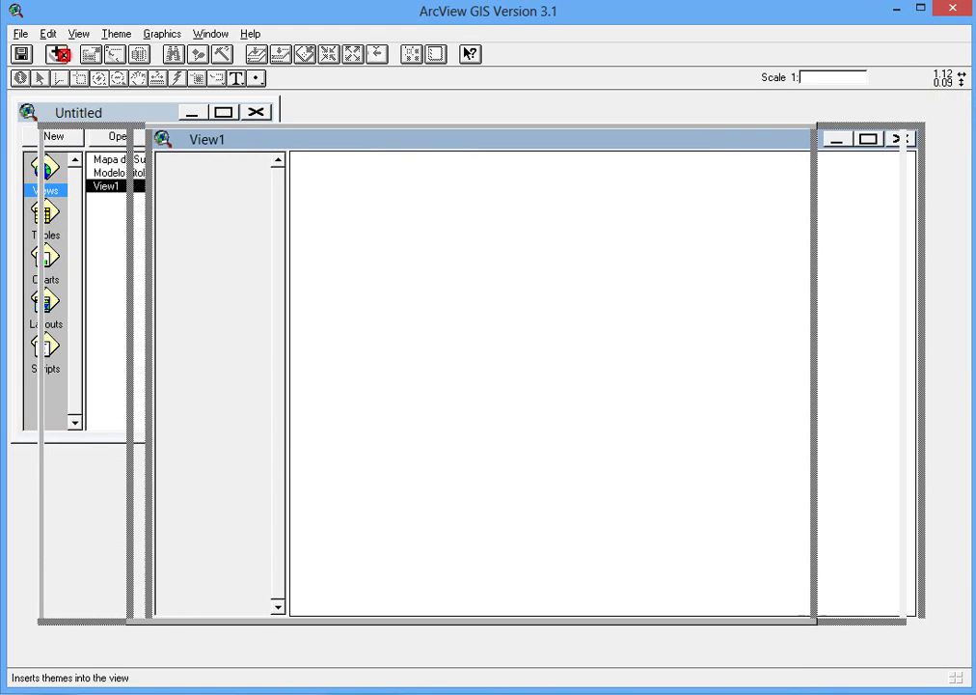
pyautogui.moveTo(413, 339); pyautogui.dragTo(416, 388)
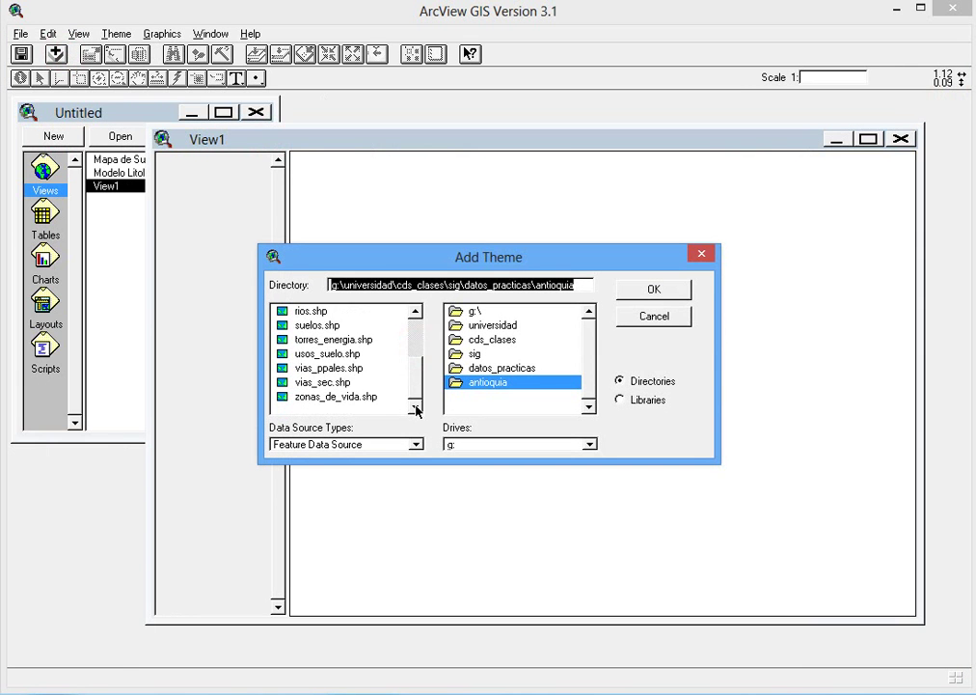
pyautogui.doubleClick(331, 356)
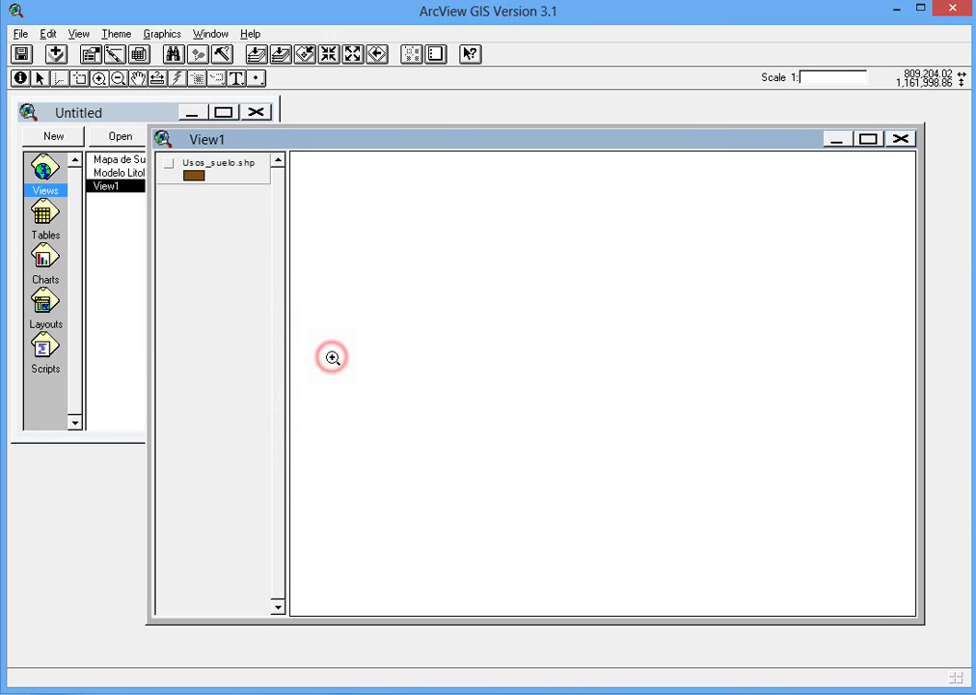
pyautogui.click(169, 164)
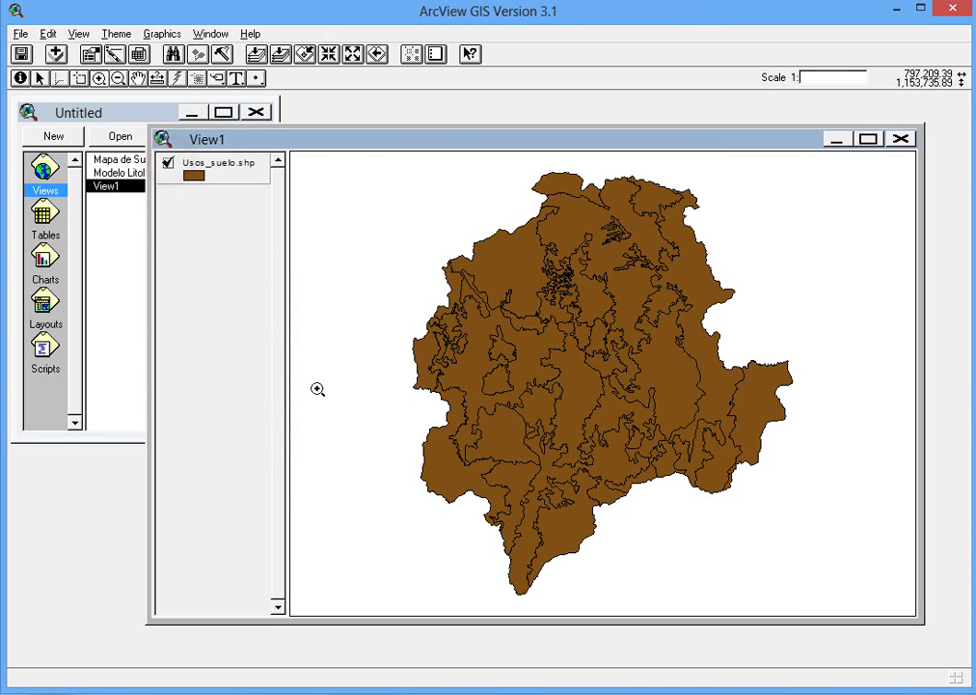
# Open the attribute table of Usos_suelo.shp and examine the land-use categories in the Uso field.
pyautogui.click(138, 55)
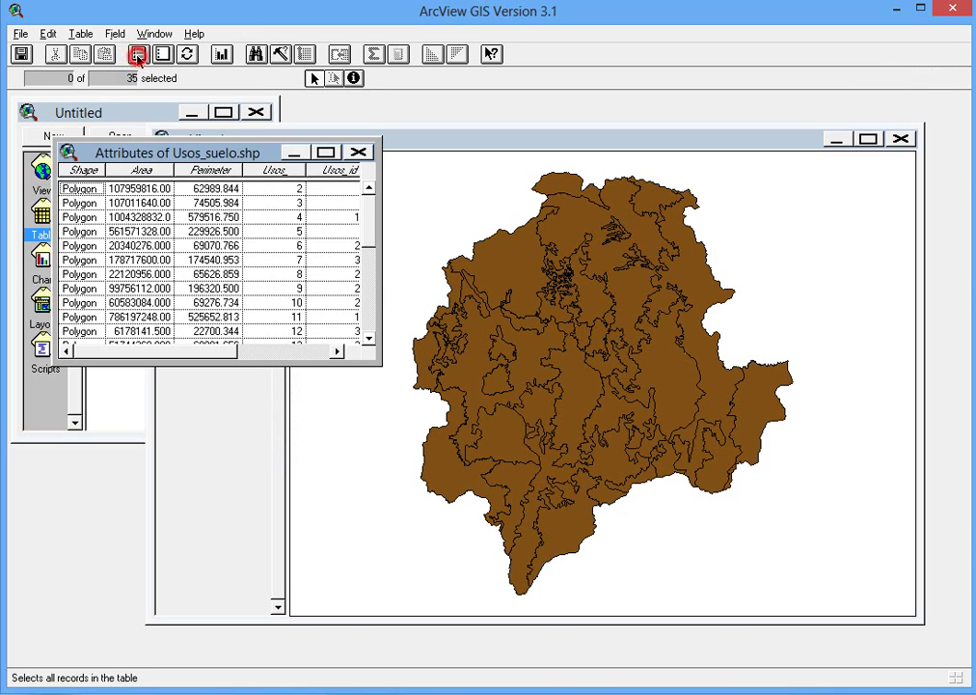
pyautogui.click(337, 352)
pyautogui.click(338, 351)
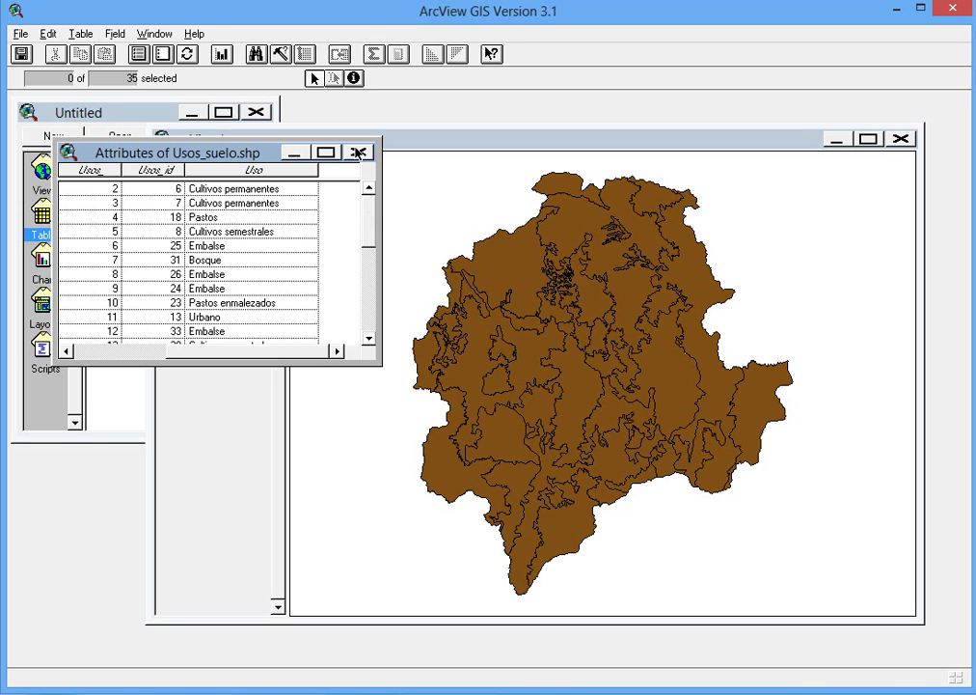
pyautogui.moveTo(367, 212); pyautogui.dragTo(367, 224)
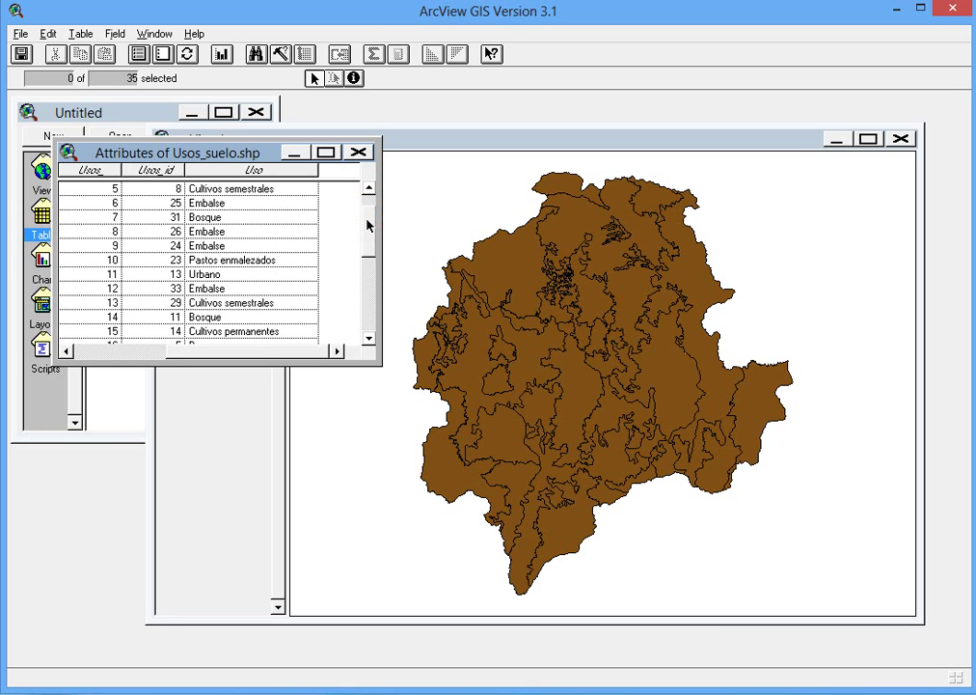
pyautogui.moveTo(366, 225); pyautogui.dragTo(375, 269)
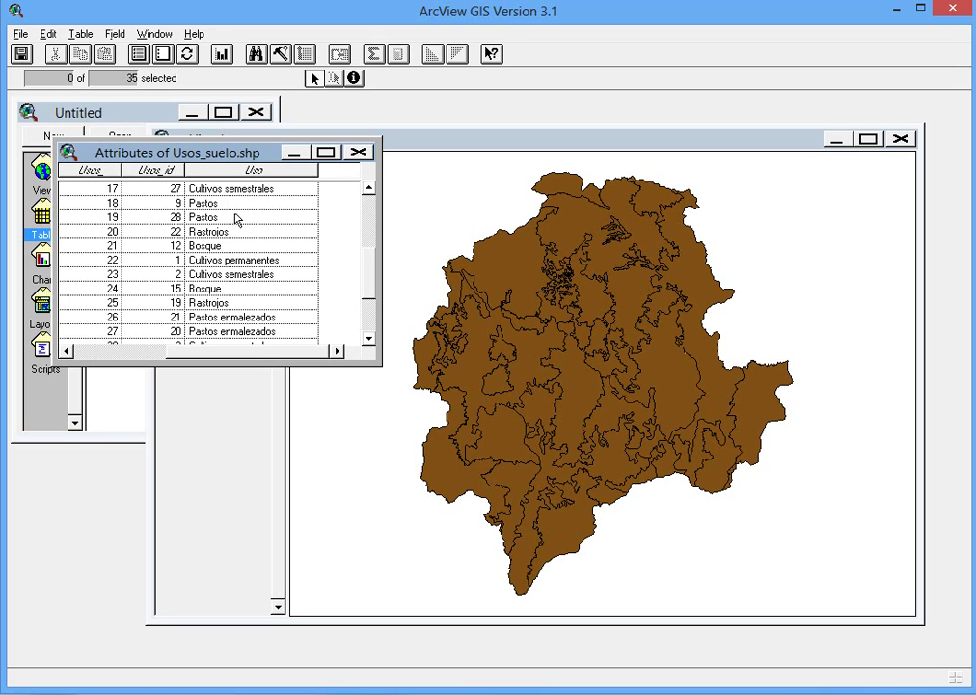
# Select and then deselect the Bosque record with Usos_ value 21, and enlarge the attribute table window.
pyautogui.click(244, 247)
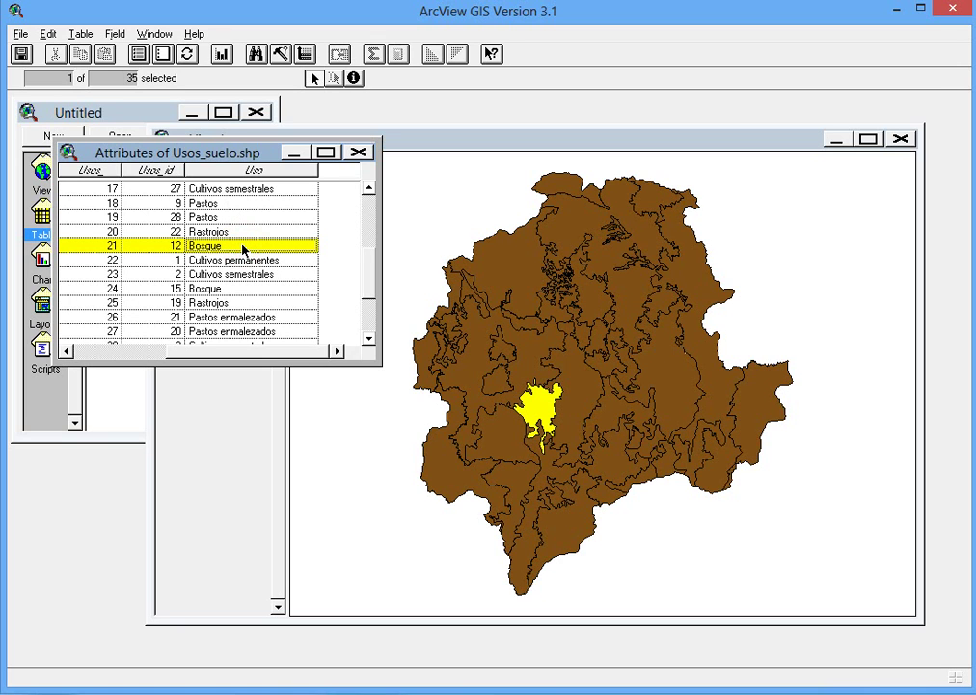
pyautogui.click(164, 55)
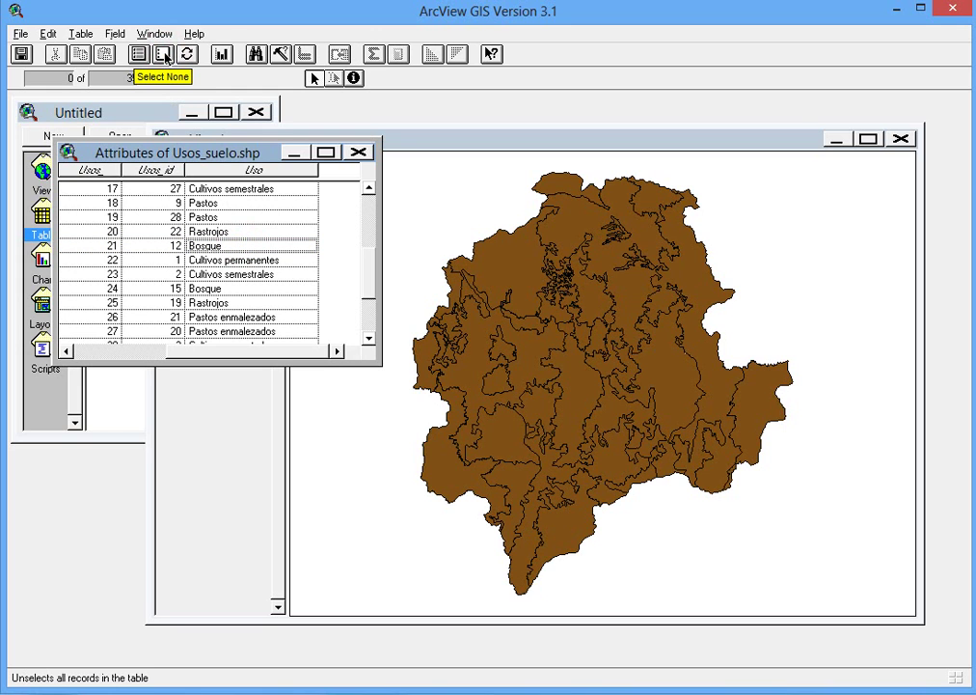
pyautogui.moveTo(388, 377); pyautogui.dragTo(411, 404)
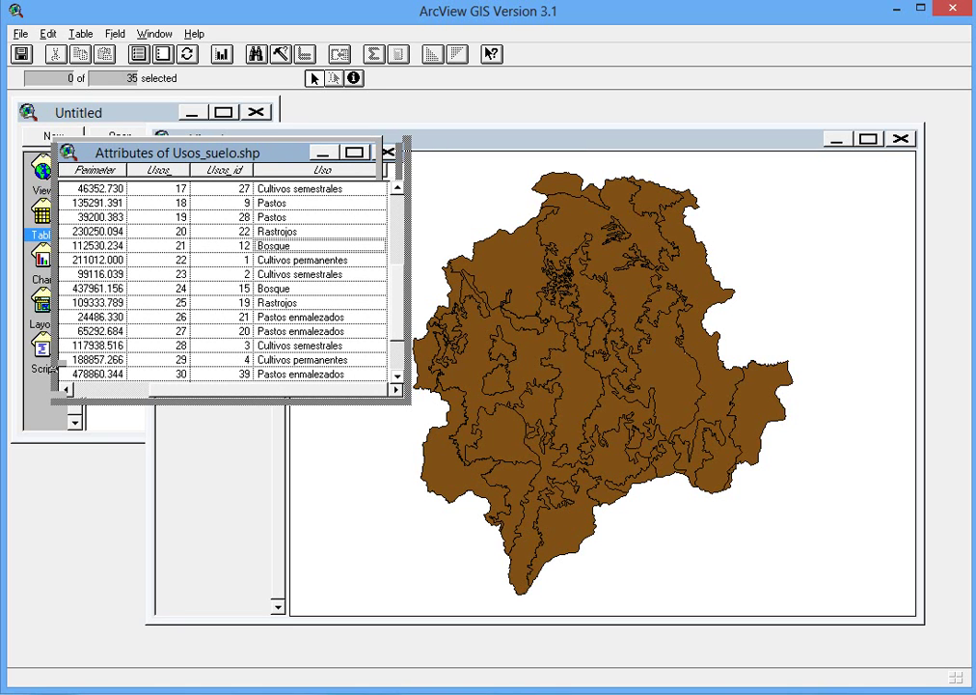
# Switch to Word, create a blank document, and move and widen its window so the whole page is in view.
pyautogui.press('super')
pyautogui.click(118, 594)
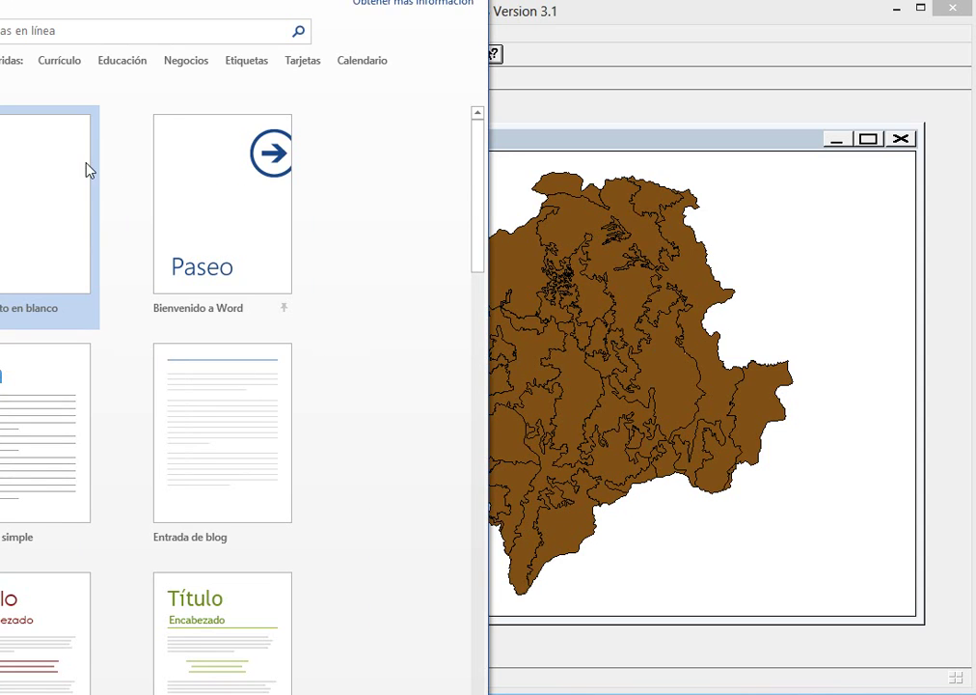
pyautogui.click(52, 179)
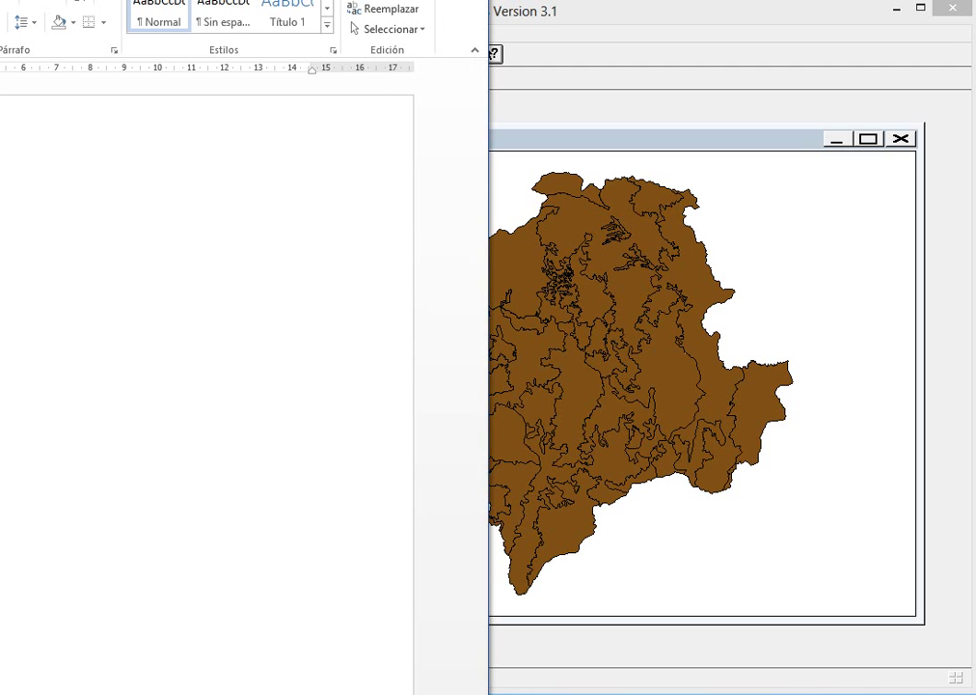
pyautogui.moveTo(140, 0)
pyautogui.mouseDown()
pyautogui.moveTo(141, 174)
pyautogui.moveTo(288, 163)
pyautogui.moveTo(542, 79)
pyautogui.moveTo(566, 34)
pyautogui.moveTo(552, 37)
pyautogui.moveTo(544, 20)
pyautogui.mouseUp()
pyautogui.moveTo(848, 247); pyautogui.dragTo(951, 239)
pyautogui.click(414, 254)
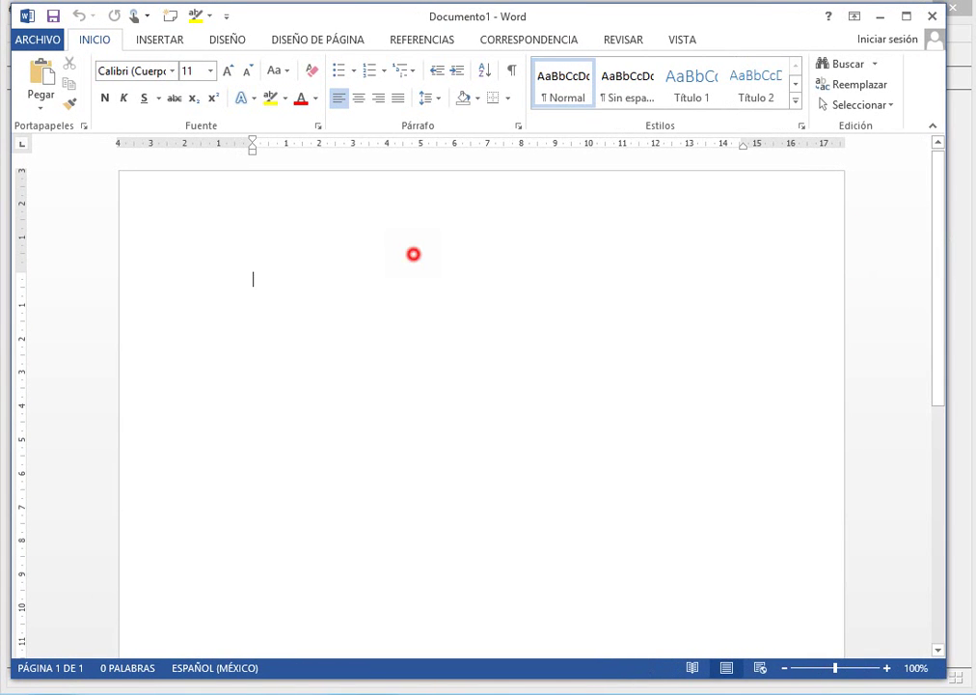
# Set the top, bottom, left and right page margins of the document to 1 cm.
pyautogui.click(288, 44)
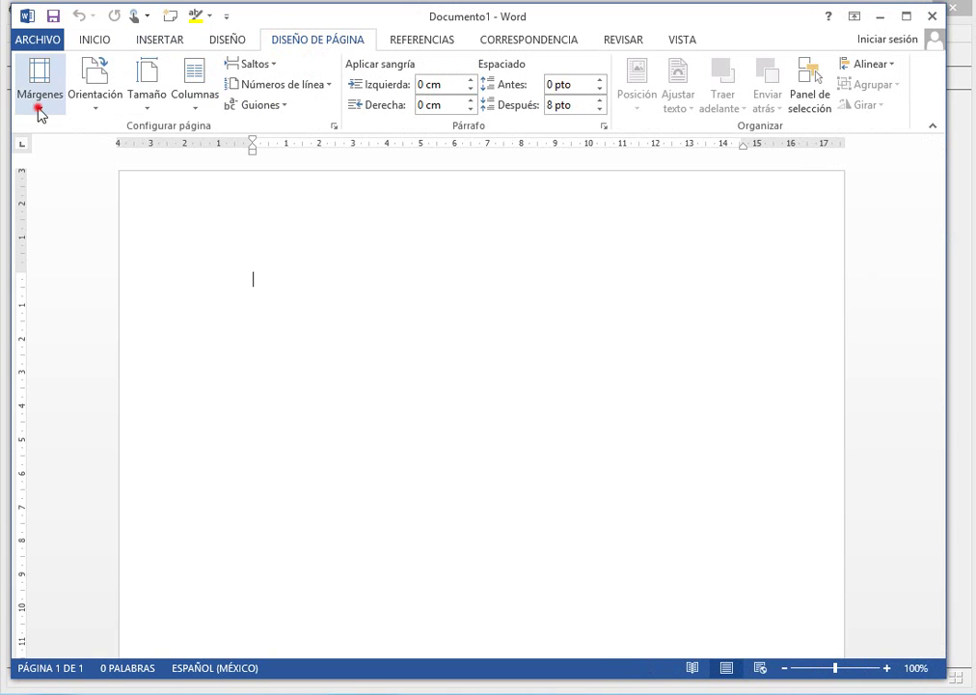
pyautogui.click(38, 102)
pyautogui.click(125, 541)
pyautogui.write('1')
pyautogui.press('Tab')
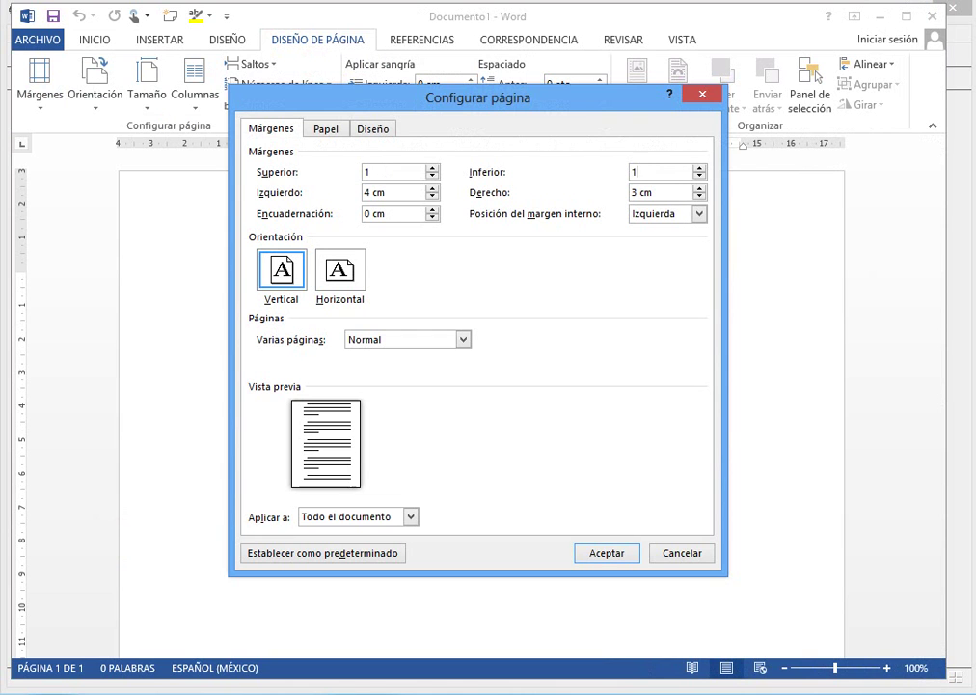
pyautogui.write('1')
pyautogui.press('Tab')
pyautogui.write('1')
pyautogui.press('Tab')
pyautogui.write('1')
pyautogui.click(627, 553)
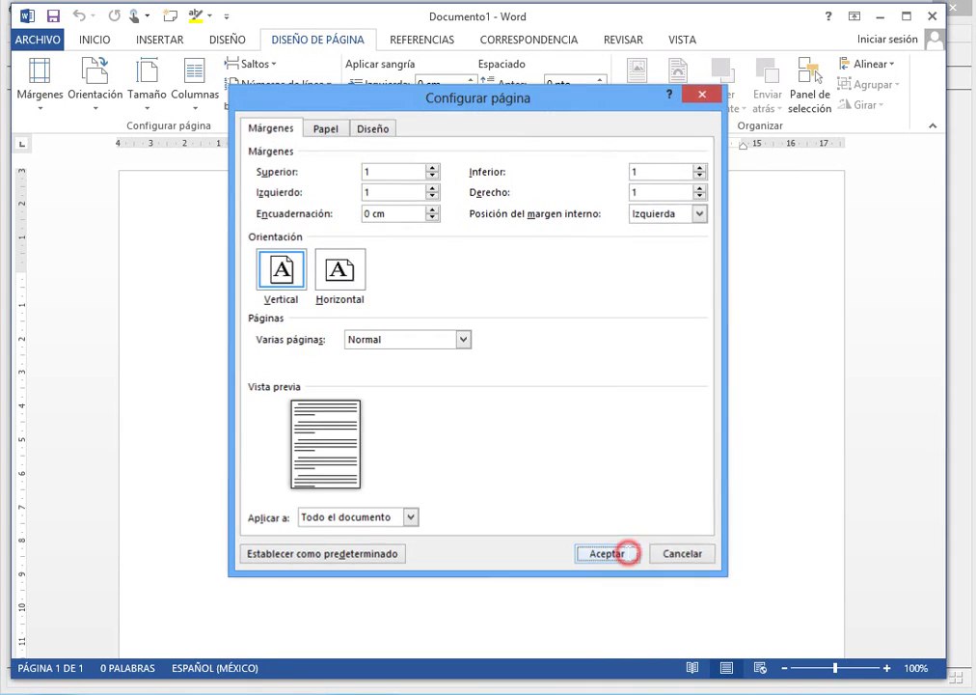
# Increase the font size to 16 and begin the heading with "SQL".
pyautogui.click(101, 38)
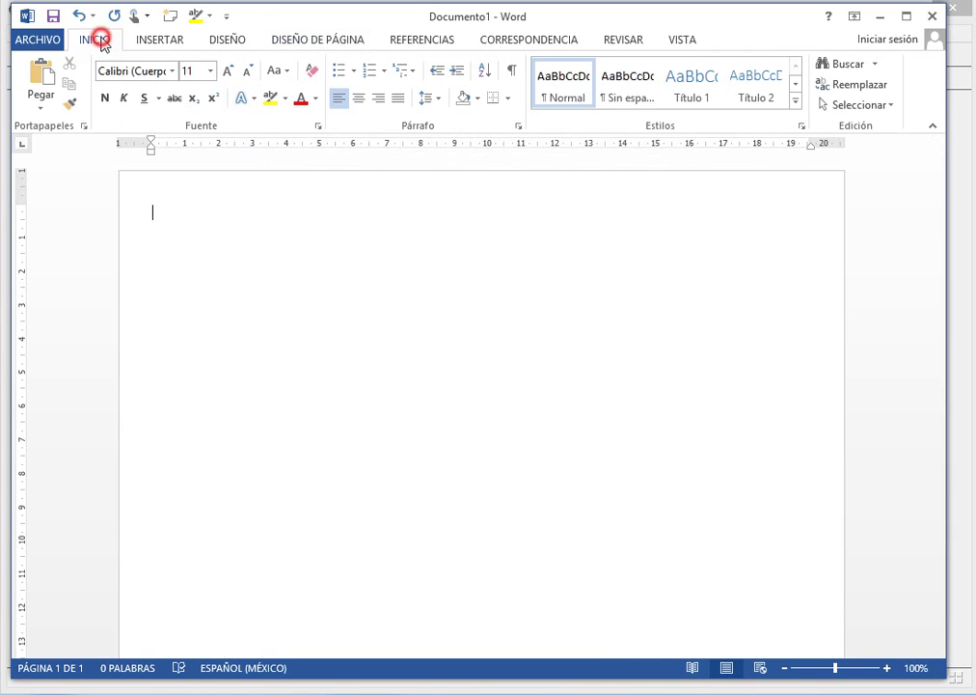
pyautogui.click(228, 71)
pyautogui.click(228, 72)
pyautogui.click(228, 71)
pyautogui.write('SQL')
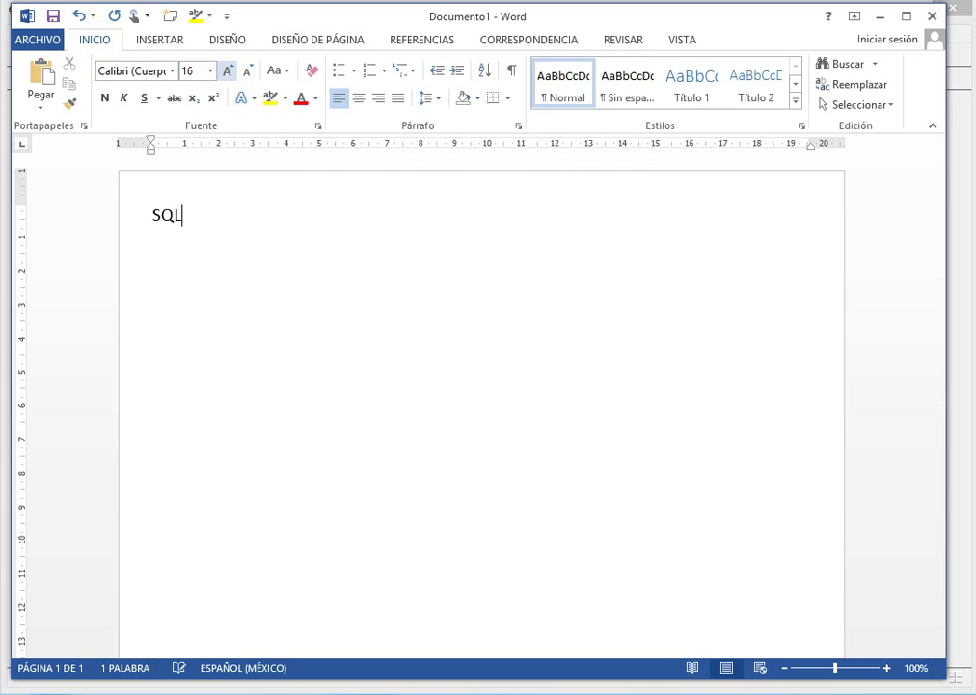
# Continue the heading with "– Structured", removing the duplicated letter t from the word.
pyautogui.write(' - Sttructured')
pyautogui.press('Left')
pyautogui.press('Left')
pyautogui.press('Left')
pyautogui.press('Left')
pyautogui.press('Left')
pyautogui.press('Left')
pyautogui.press('Left')
pyautogui.press('Left')
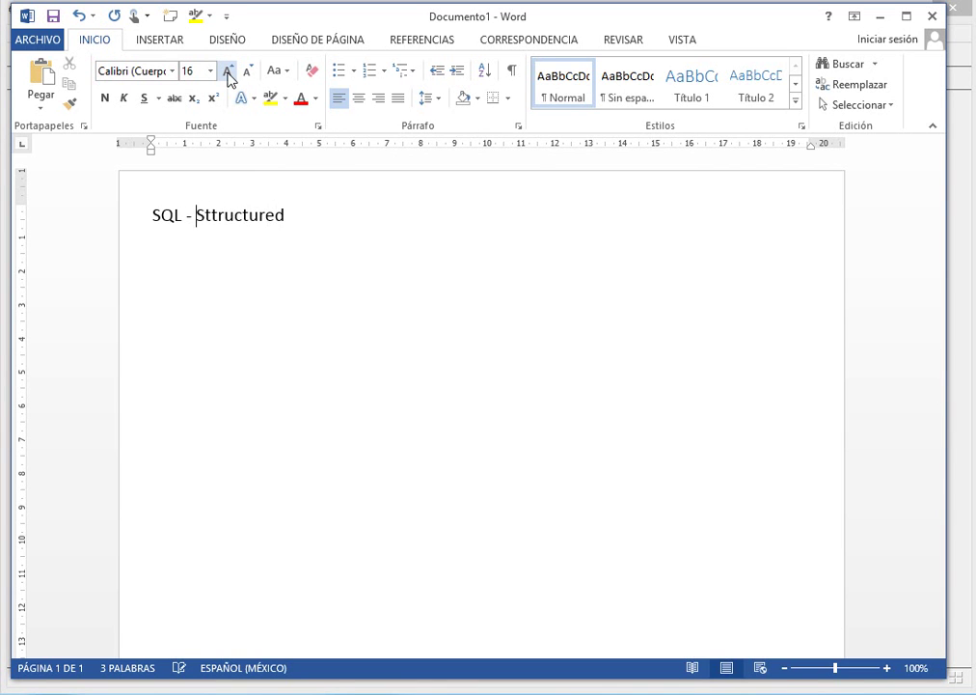
pyautogui.press('BackSpace')
# Complete the heading with "Query Language", correcting the doubled letter a, and start a new line below it.
pyautogui.press('End')
pyautogui.write('Que')
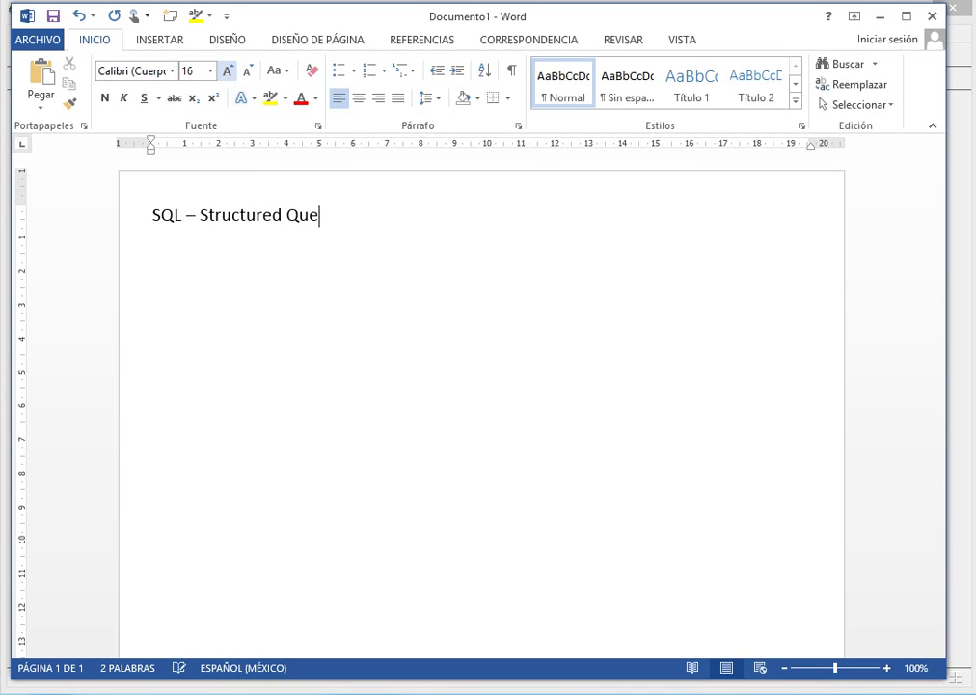
pyautogui.write('ry Languaage')
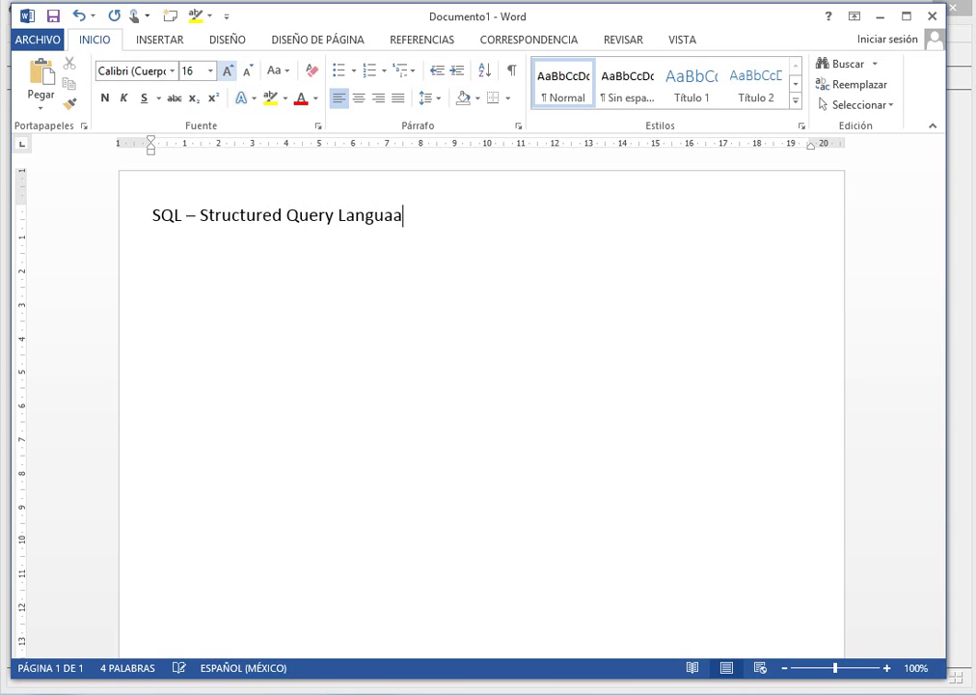
pyautogui.hotkey('ctrl', 'Left')
pyautogui.press('Right')
pyautogui.press('Right')
pyautogui.press('Right')
pyautogui.press('Delete')
pyautogui.press('Return')
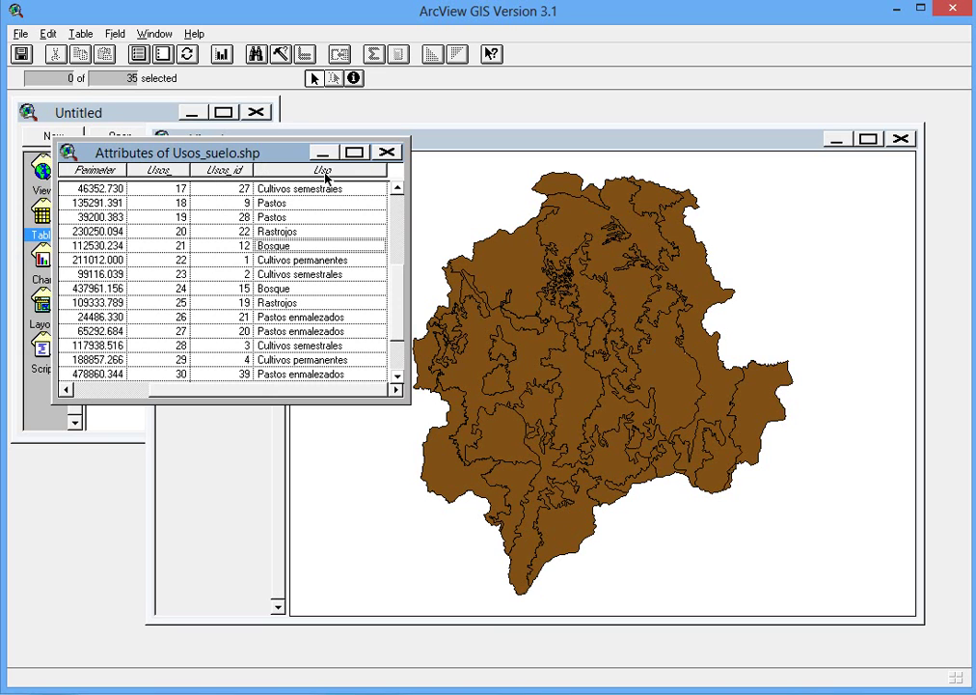
# Switch back to ArcView, examine the Area and Perimeter fields of the Usos_suelo.shp table, and close the table.
pyautogui.moveTo(283, 390); pyautogui.dragTo(175, 390)
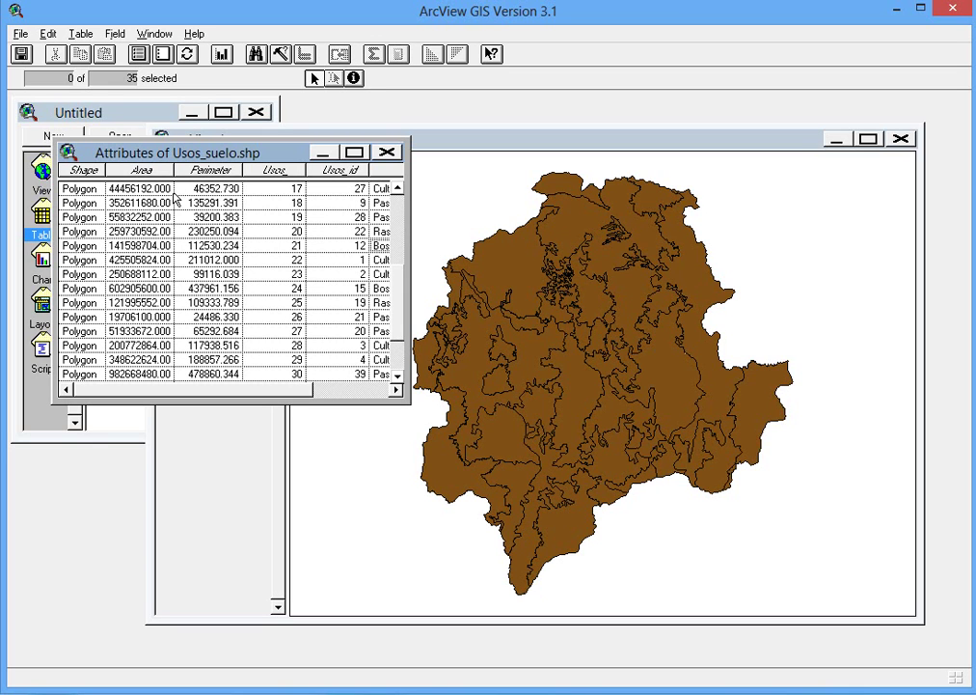
pyautogui.click(388, 154)
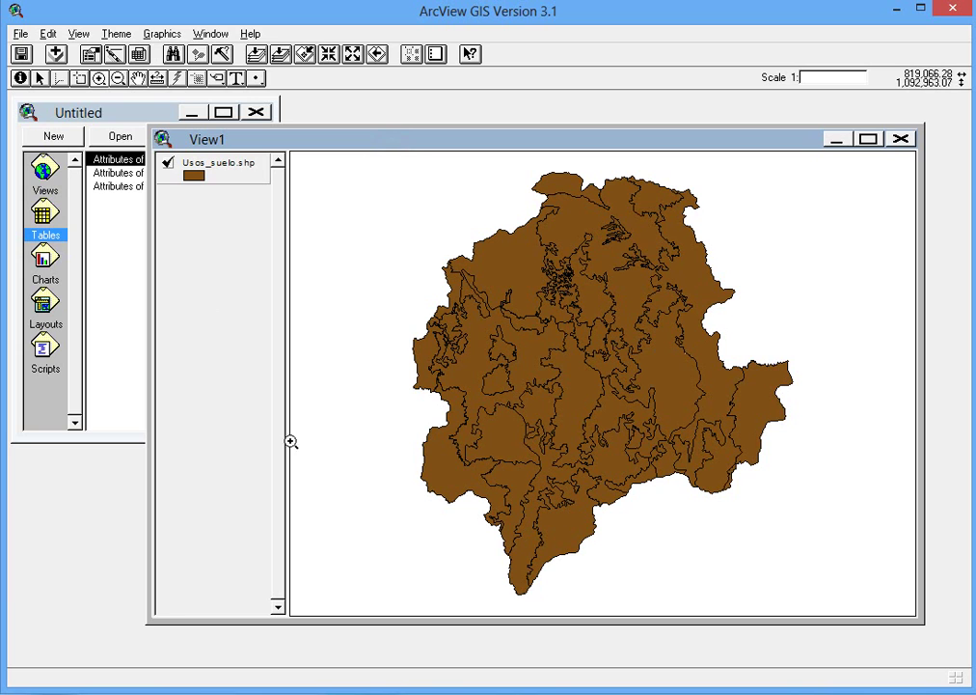
# Reopen the attribute table, select the Bosque records with Usos_ values 7, 14, 16, 21 and 24 one by one, and clear the selection.
pyautogui.click(139, 54)
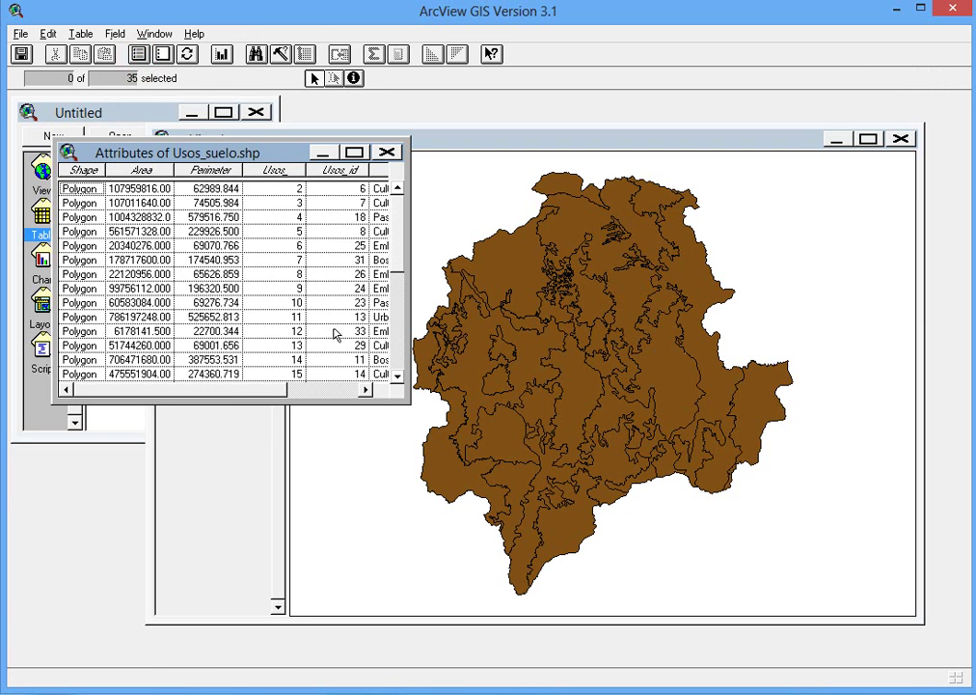
pyautogui.moveTo(234, 387); pyautogui.dragTo(270, 390)
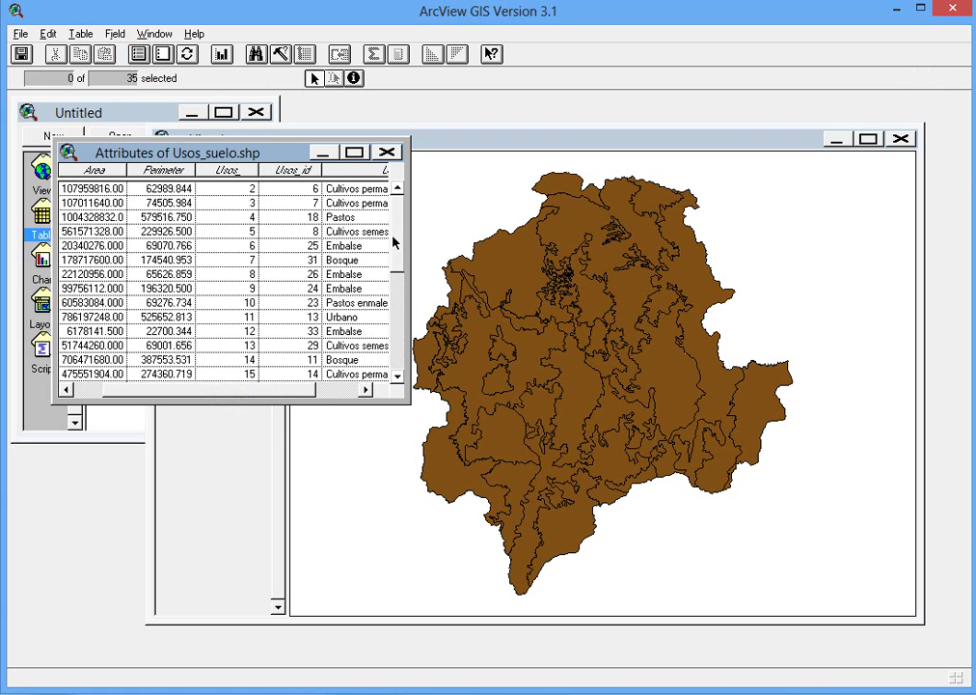
pyautogui.moveTo(400, 237); pyautogui.dragTo(395, 264)
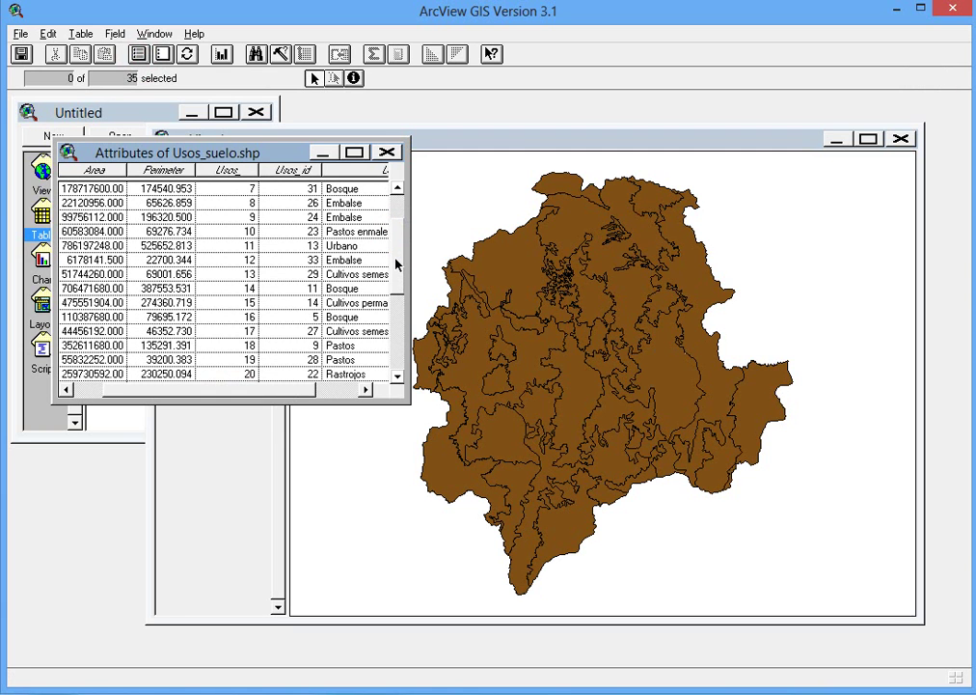
pyautogui.click(343, 190)
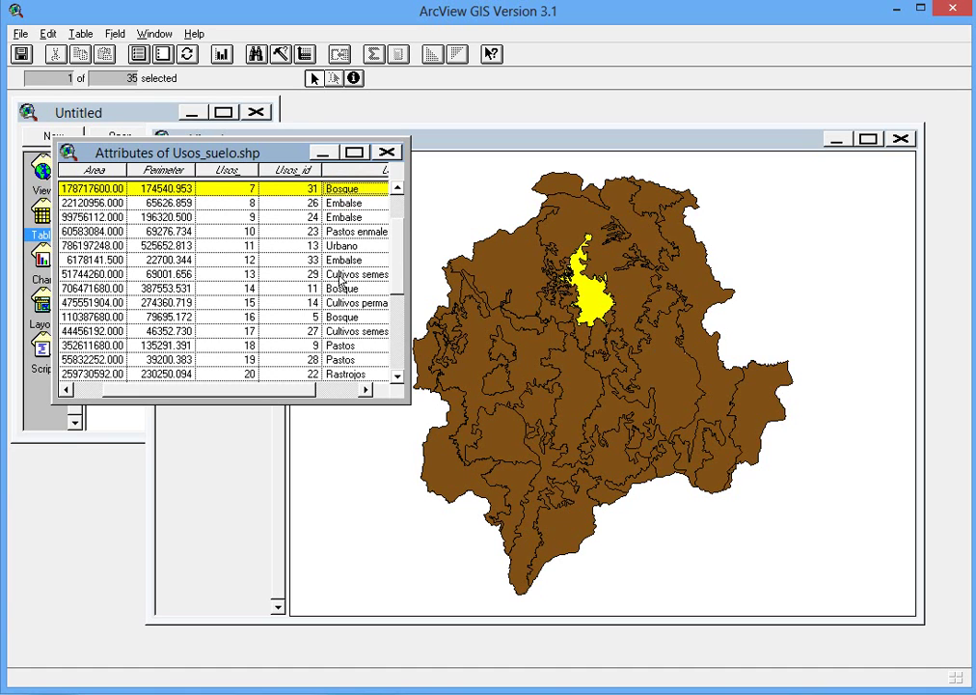
pyautogui.keyDown('shift'); pyautogui.click(339, 288); pyautogui.keyUp('shift')
pyautogui.keyDown('shift'); pyautogui.click(338, 317); pyautogui.keyUp('shift')
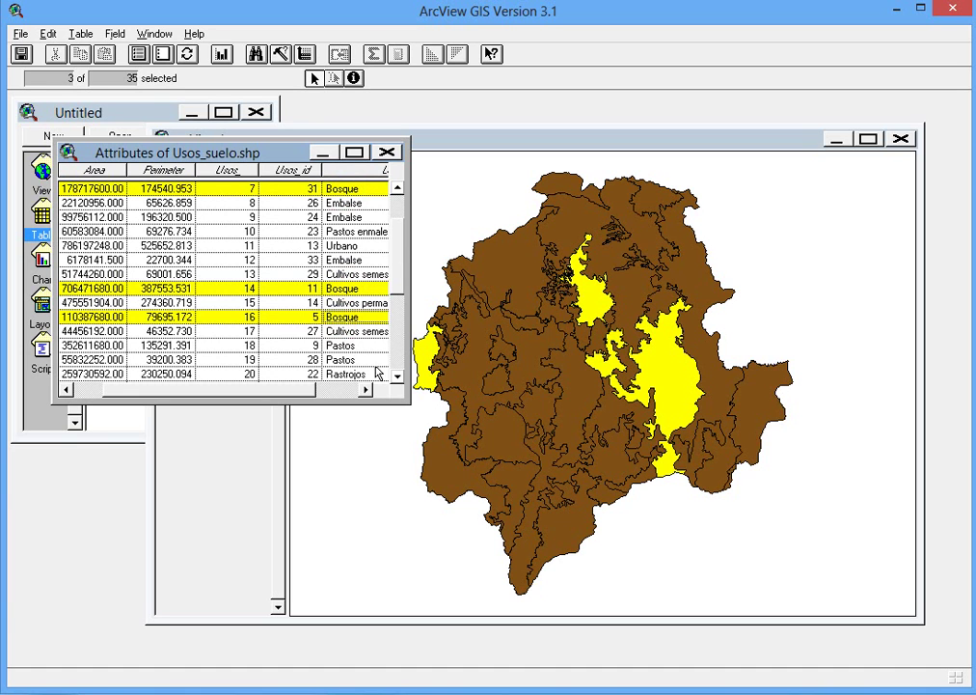
pyautogui.moveTo(396, 286); pyautogui.dragTo(395, 318)
pyautogui.keyDown('shift'); pyautogui.click(359, 305); pyautogui.keyUp('shift')
pyautogui.keyDown('shift'); pyautogui.click(363, 346); pyautogui.keyUp('shift')
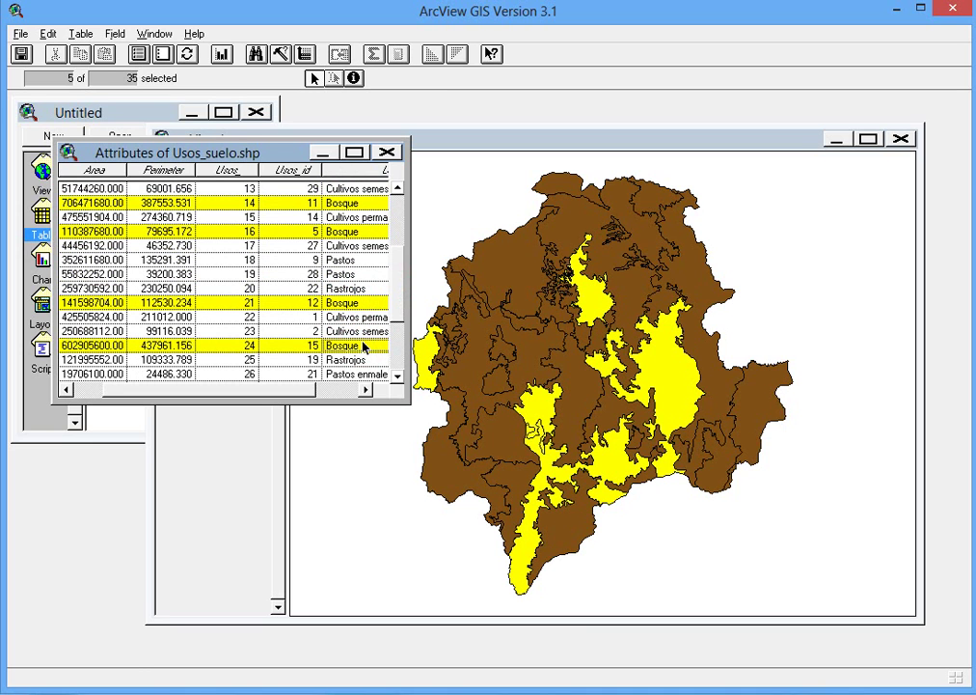
pyautogui.click(162, 54)
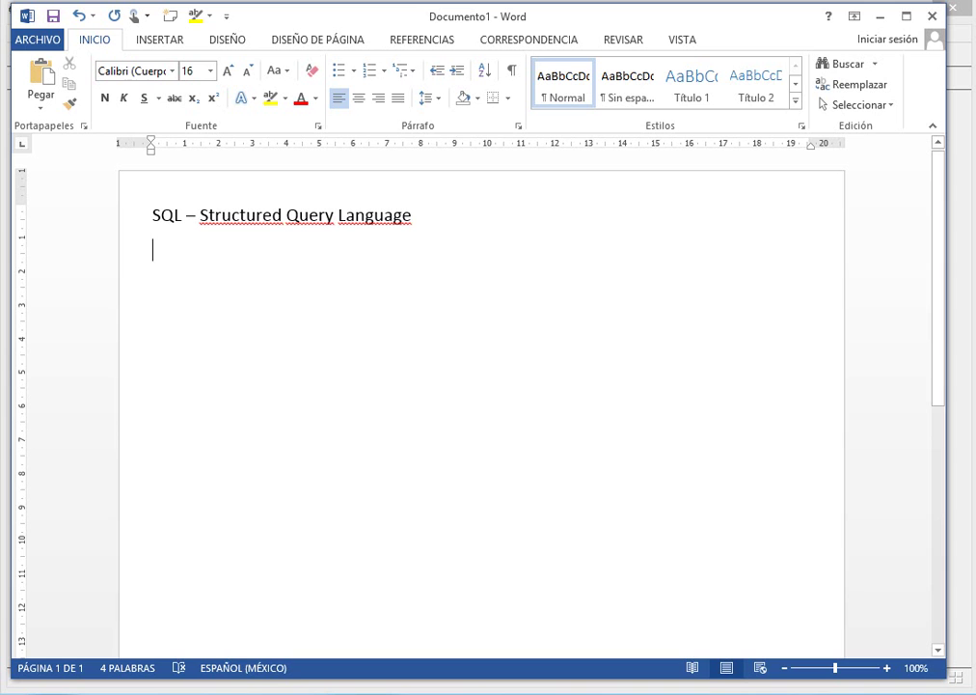
# Write the query syntax line CAMPOOP_COMPARACION_VR_COMPARAR in uppercase under the heading.
pyautogui.write('campo')
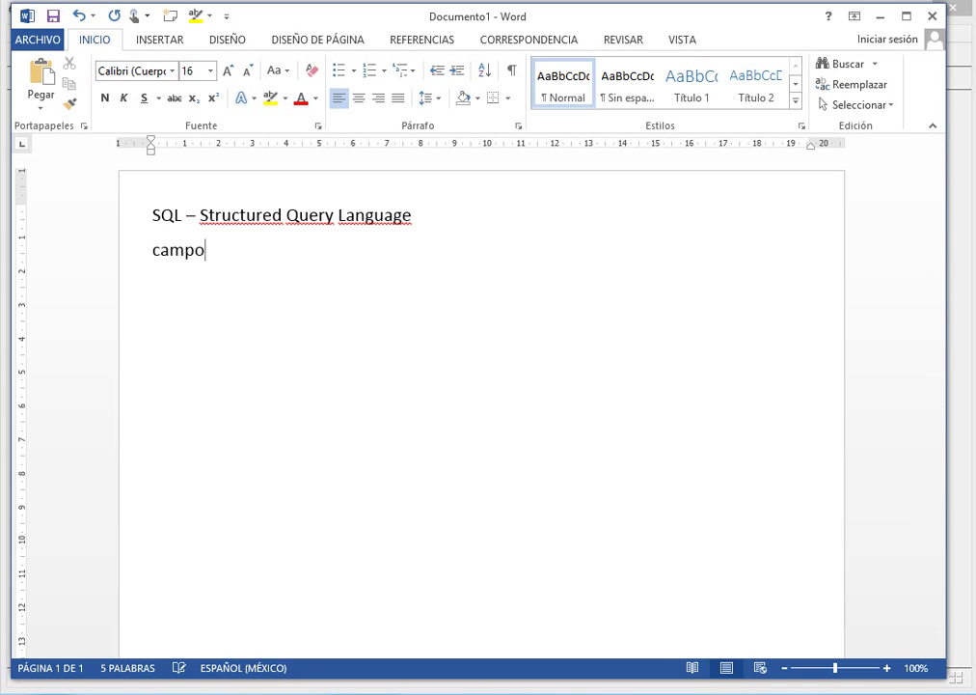
pyautogui.hotkey('shift', 'Home')
pyautogui.hotkey('shift', 'F3')
pyautogui.hotkey('shift', 'F3')
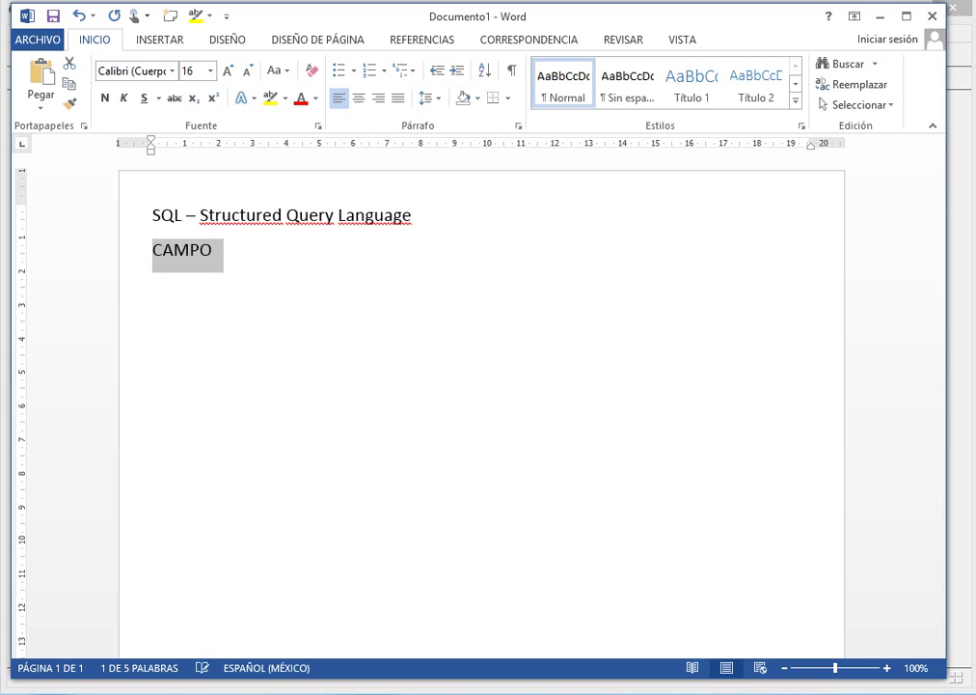
pyautogui.press('End')
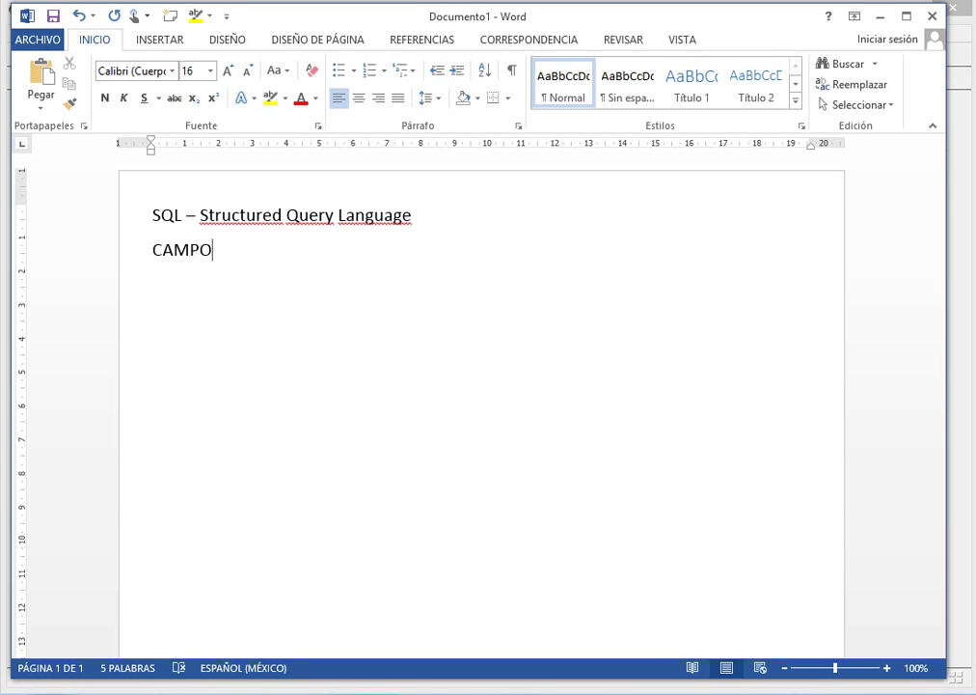
pyautogui.write('OP_COMPARACION')
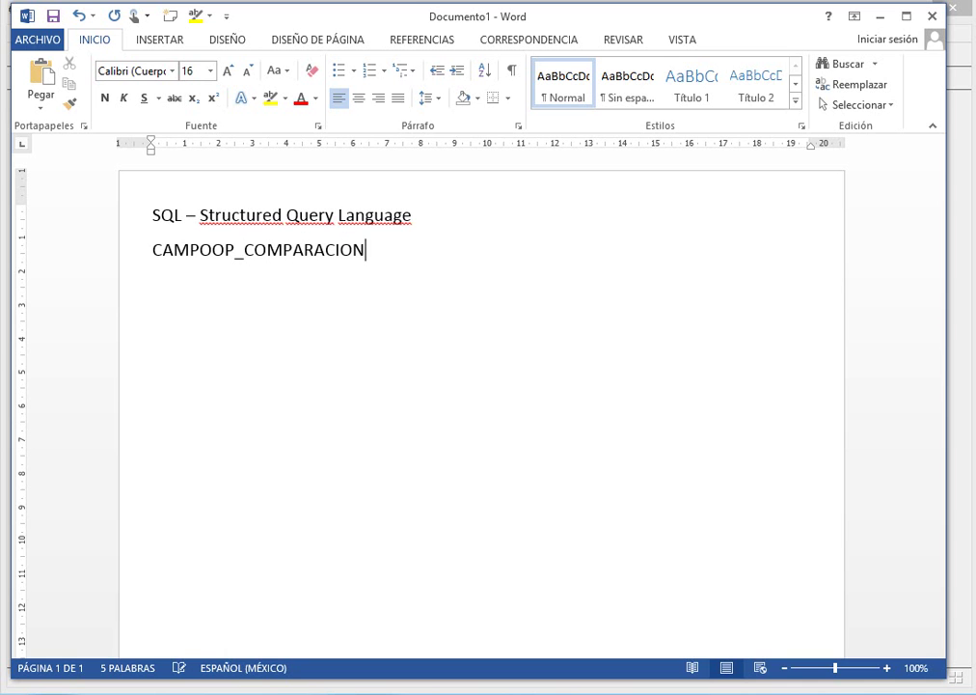
pyautogui.write('_VR_COMPARAR')
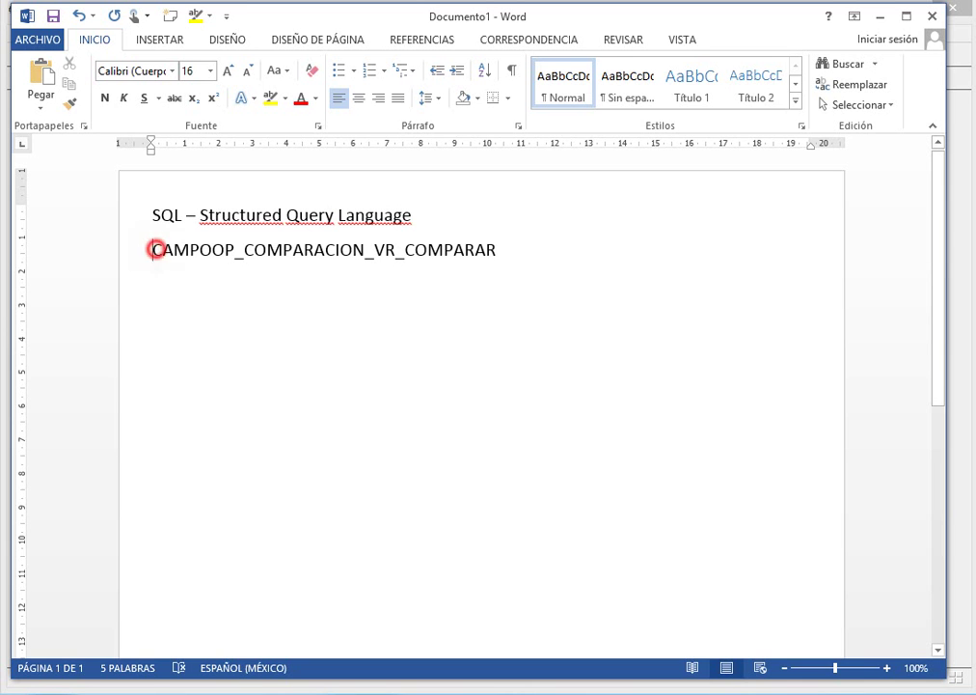
# Enlarge the whole syntax line to 20 points and color the word CAMPO red.
pyautogui.moveTo(153, 251); pyautogui.dragTo(503, 252)
pyautogui.click(229, 72)
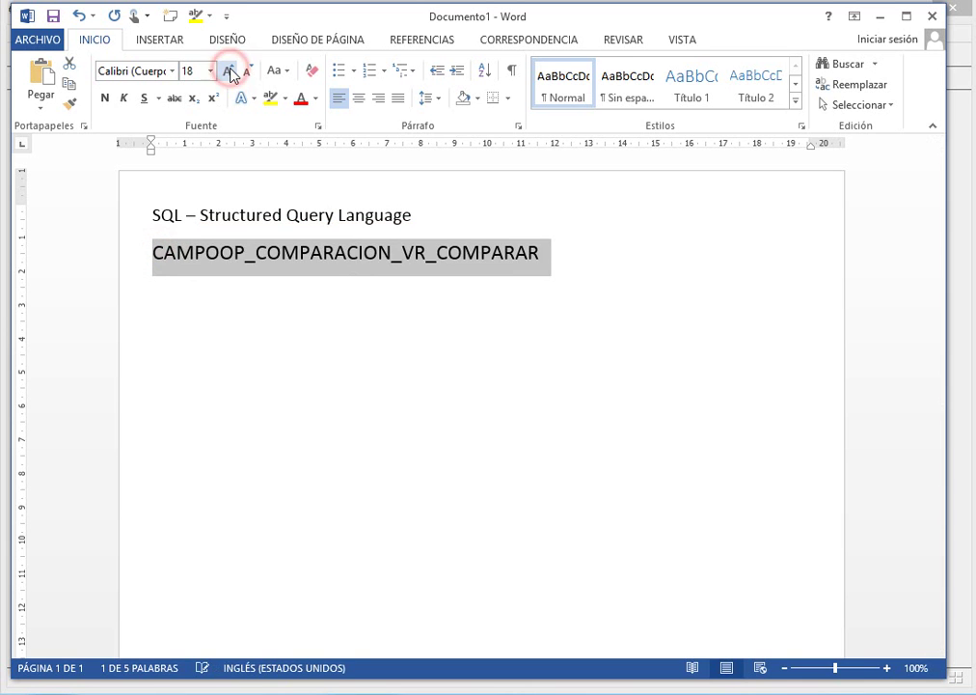
pyautogui.click(229, 72)
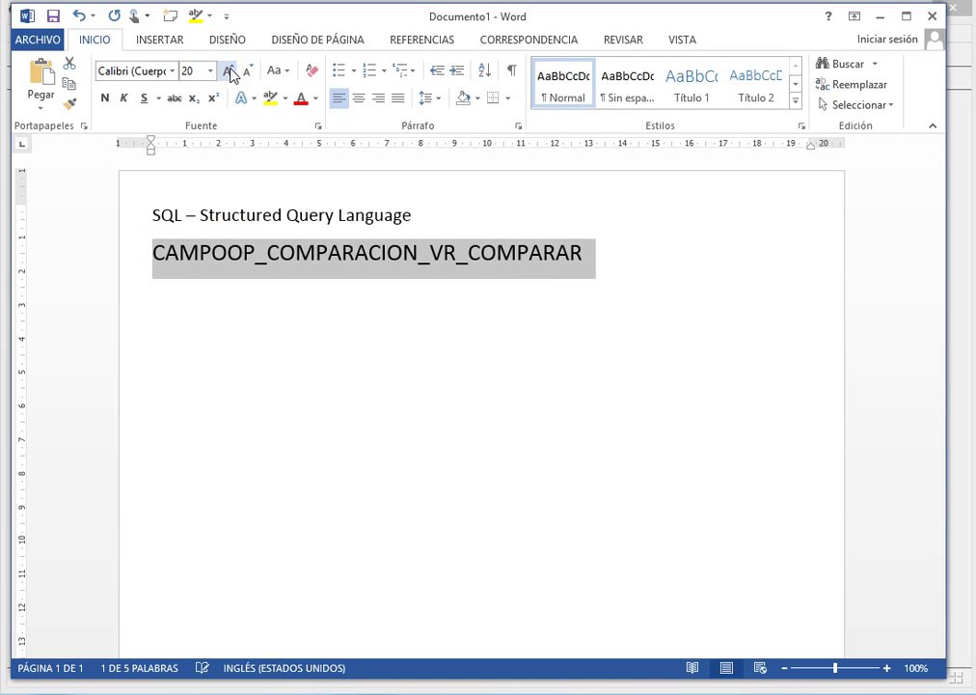
pyautogui.click(268, 253)
pyautogui.moveTo(151, 253); pyautogui.dragTo(227, 253)
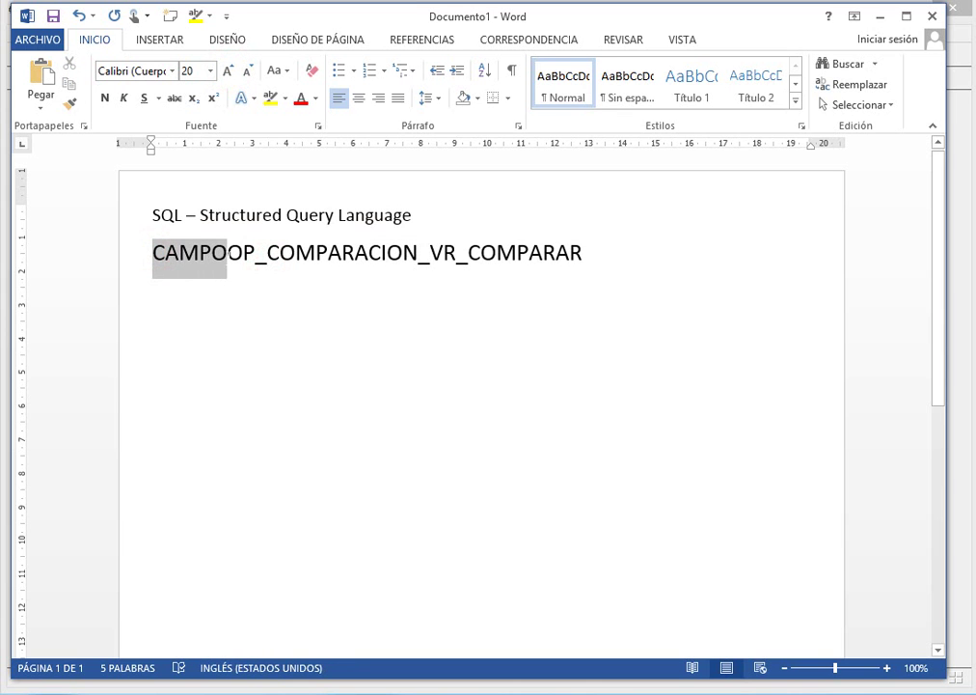
pyautogui.click(315, 98)
pyautogui.click(314, 258)
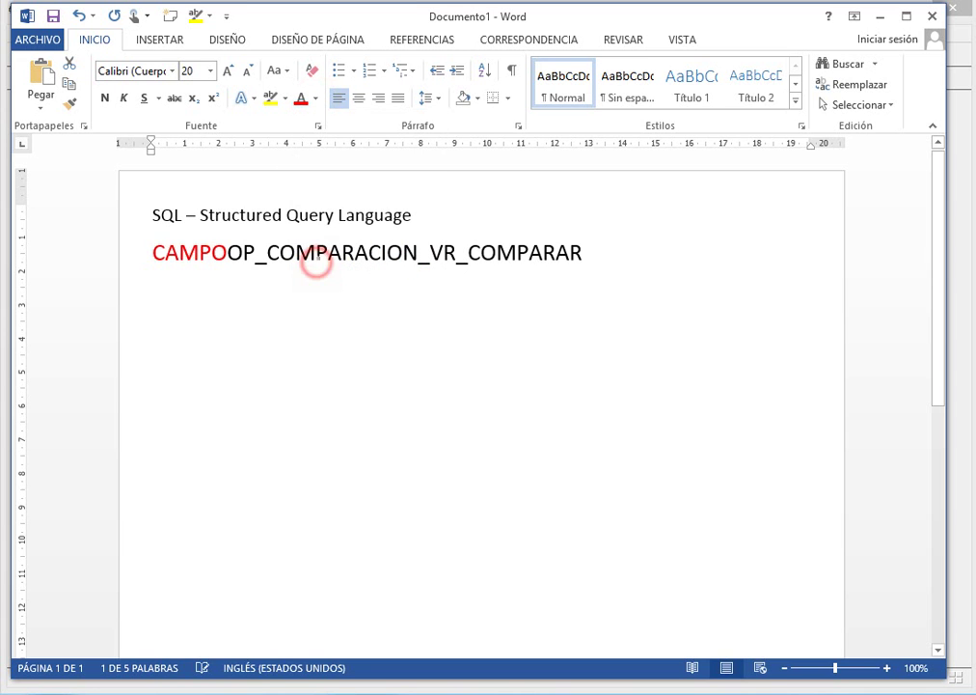
# Remove the underscore before VR_COMPARAR and color OP_COMPARACION dark green.
pyautogui.click(308, 256)
pyautogui.moveTo(228, 251); pyautogui.dragTo(415, 253)
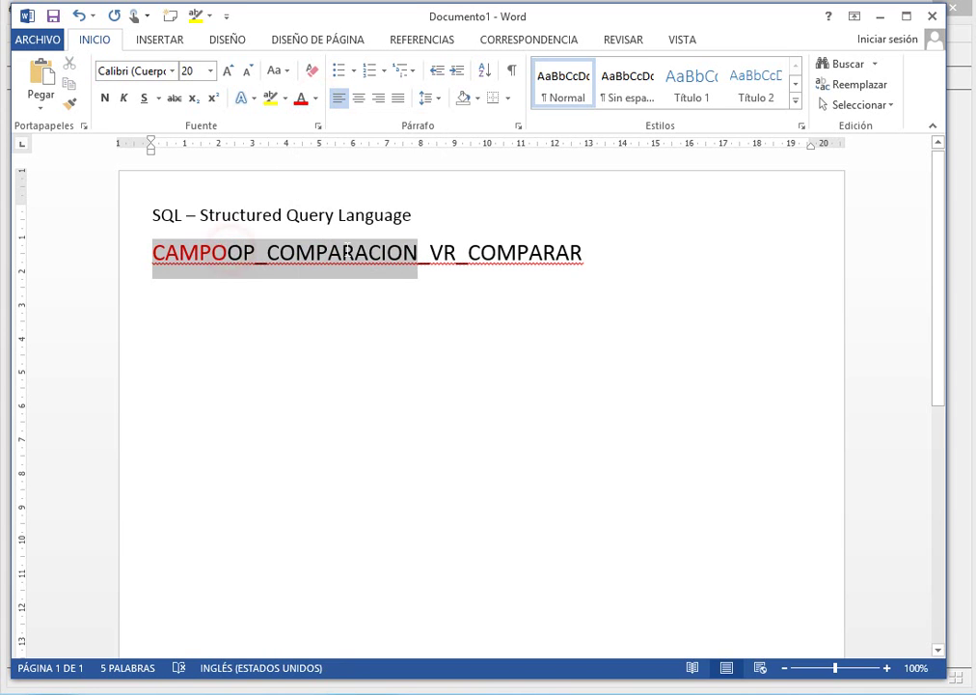
pyautogui.click(382, 251)
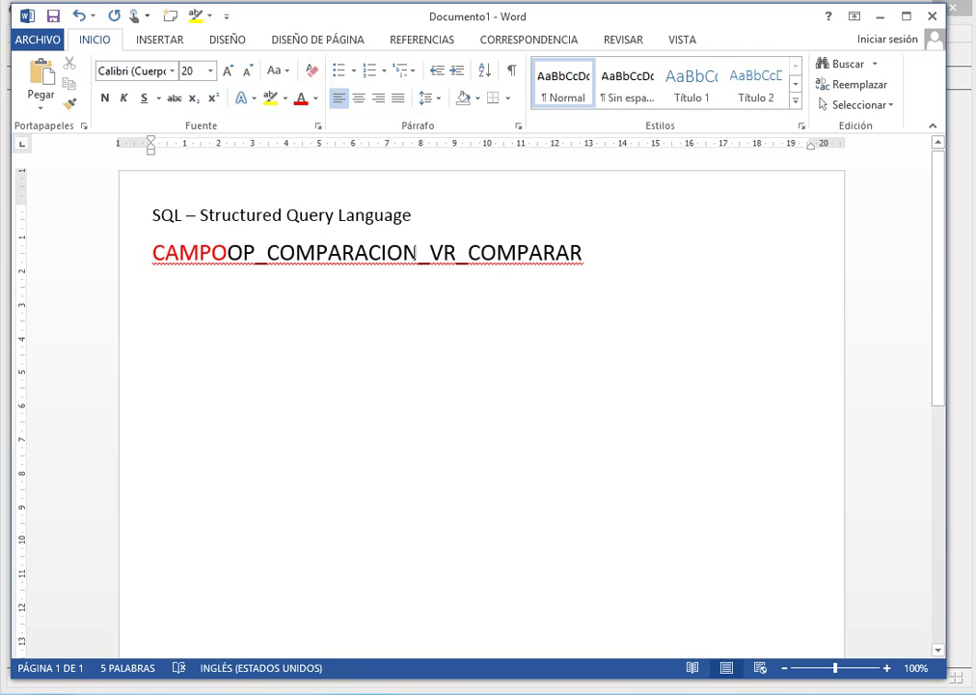
pyautogui.click(426, 254)
pyautogui.press('BackSpace')
pyautogui.hotkey('shift', 'Left')
pyautogui.hotkey('shift', 'Left')
pyautogui.hotkey('shift', 'Left')
pyautogui.hotkey('shift', 'Left')
pyautogui.hotkey('shift', 'Left')
pyautogui.hotkey('shift', 'Left')
pyautogui.hotkey('shift', 'Left')
pyautogui.hotkey('shift', 'Left')
pyautogui.hotkey('shift', 'Left')
pyautogui.hotkey('shift', 'Left')
pyautogui.hotkey('shift', 'Left')
pyautogui.hotkey('shift', 'Left')
pyautogui.hotkey('shift', 'Left')
pyautogui.hotkey('shift', 'Left')
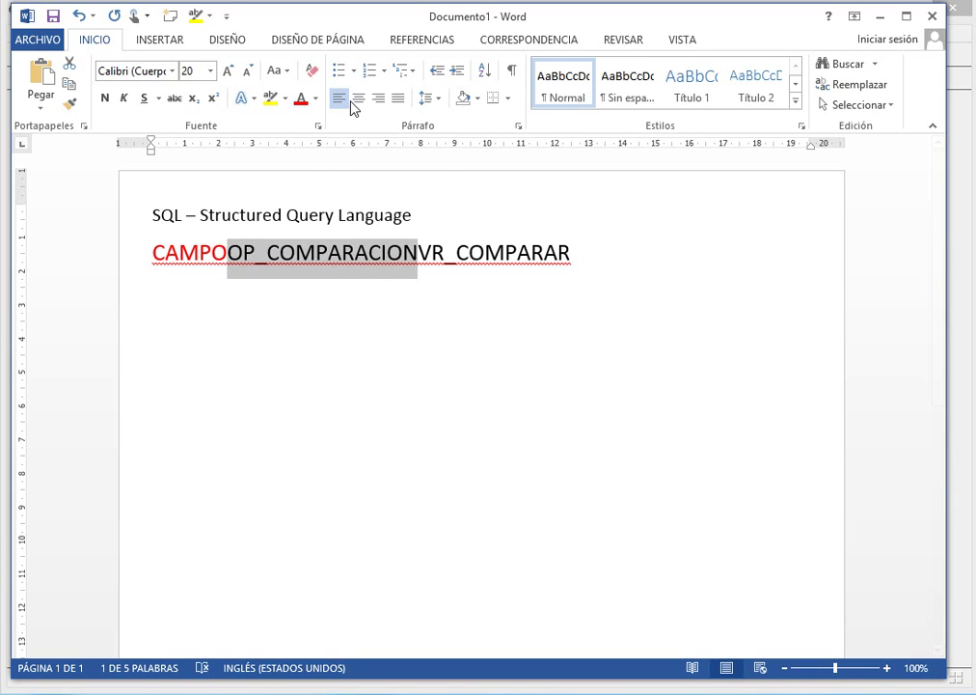
pyautogui.click(318, 98)
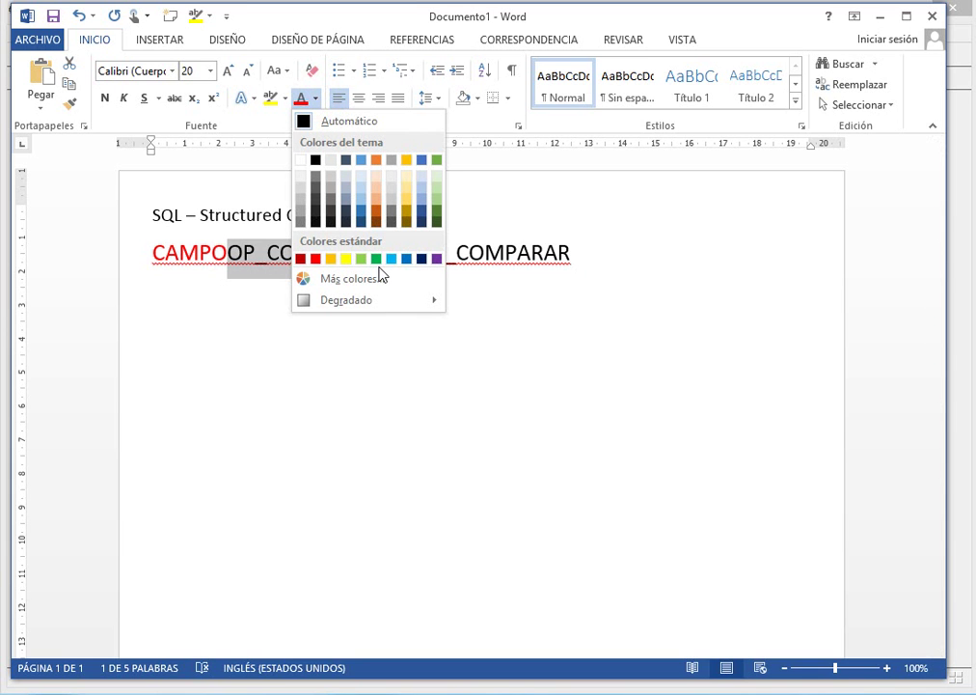
pyautogui.click(439, 215)
# Color VR_COMPARAR at the end of the syntax line blue.
pyautogui.moveTo(570, 253); pyautogui.dragTo(431, 253)
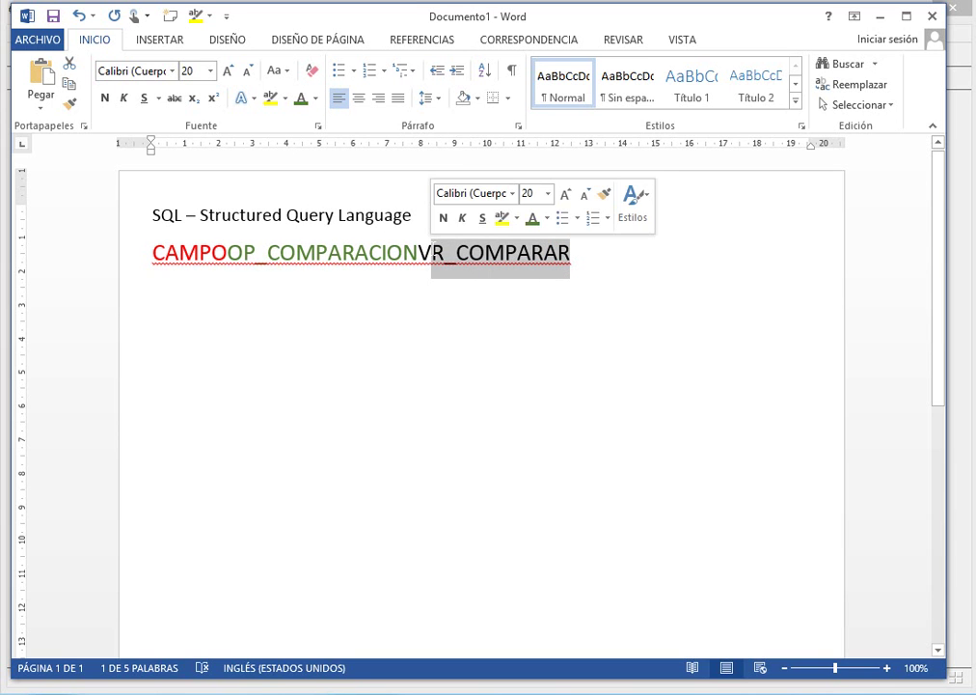
pyautogui.click(316, 98)
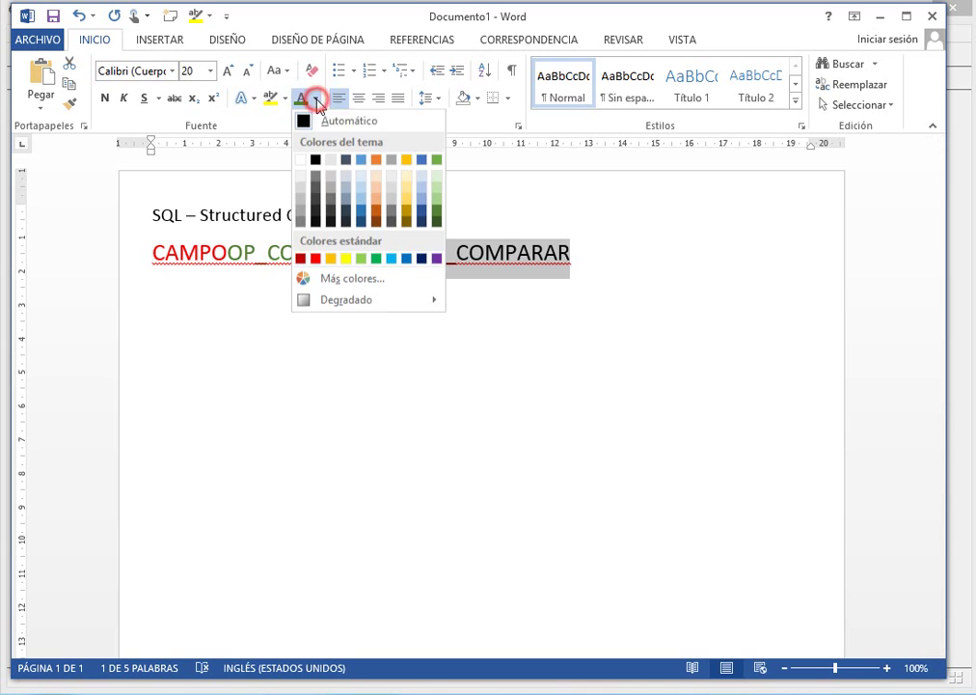
pyautogui.click(406, 254)
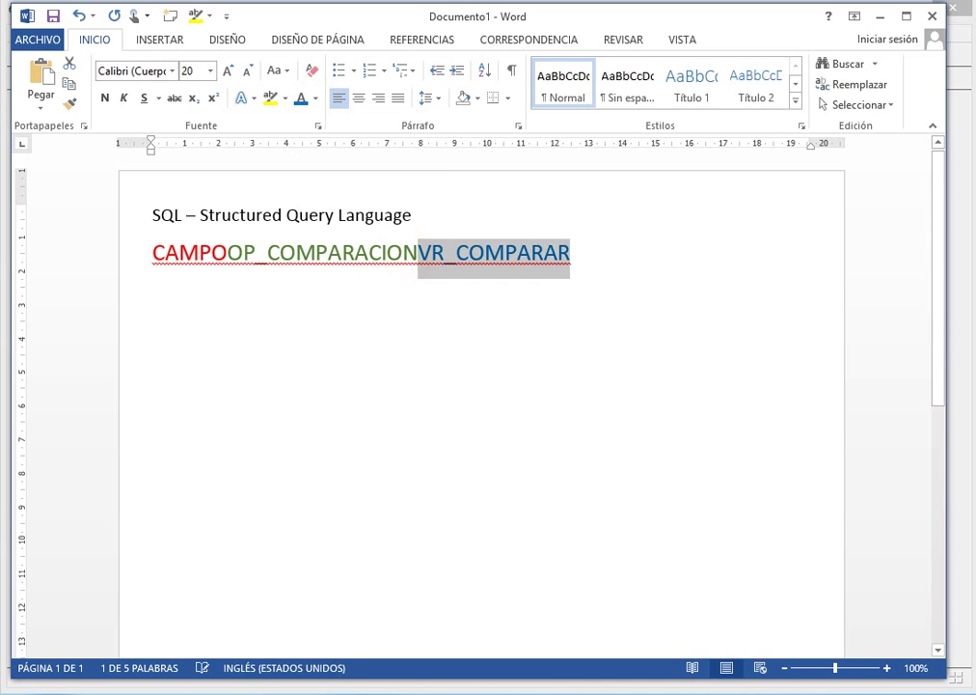
pyautogui.click(530, 320)
# Duplicate the colored syntax line onto a new line directly below it.
pyautogui.click(611, 267)
pyautogui.hotkey('shift', 'Home')
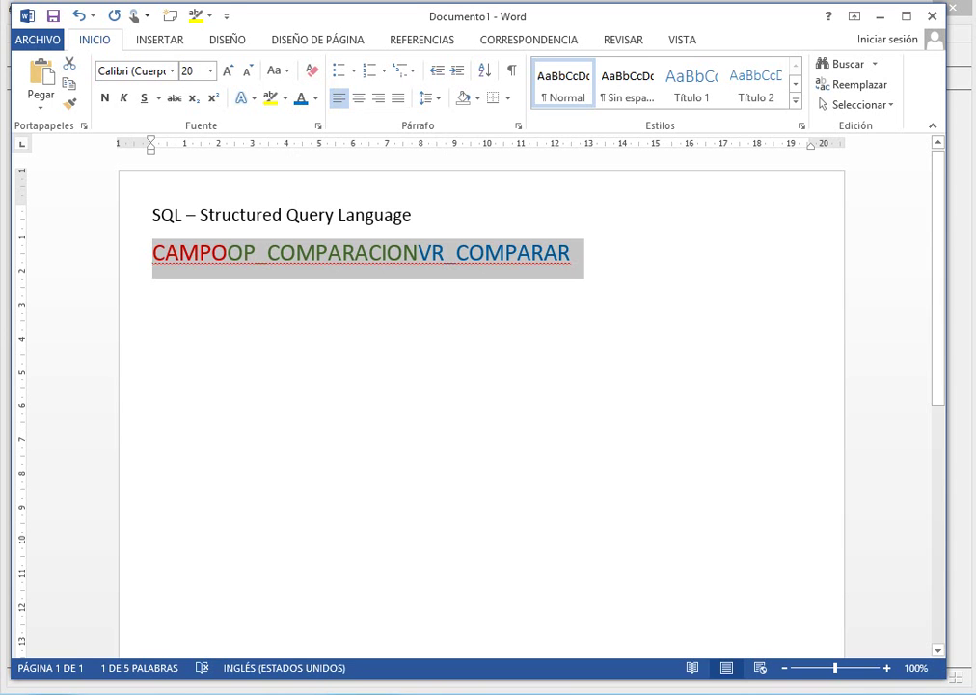
pyautogui.hotkey('ctrl', 'c')
pyautogui.press('End')
pyautogui.press('Return')
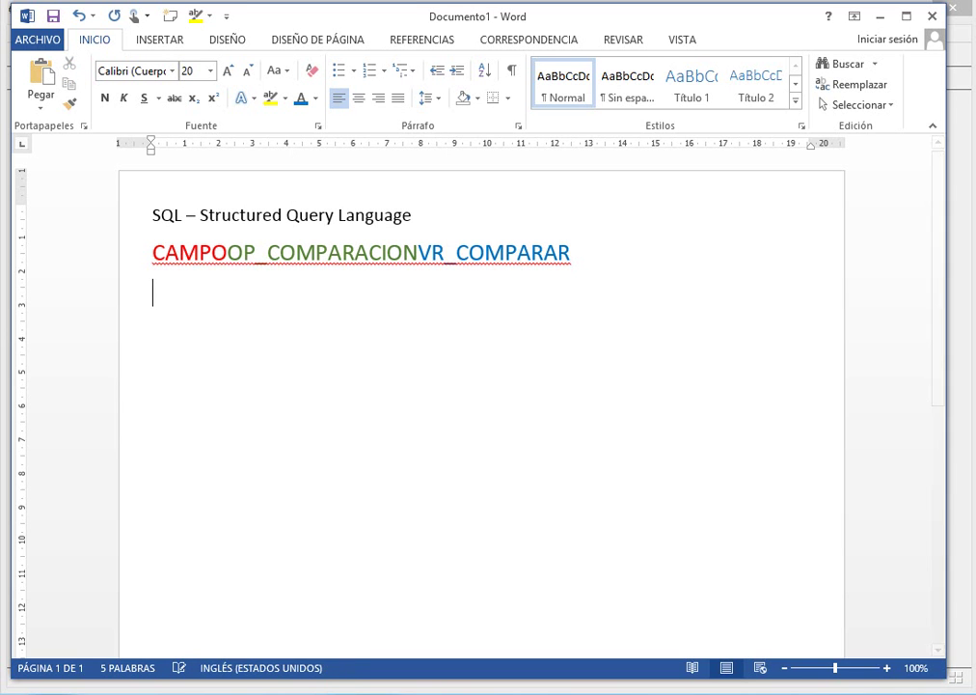
pyautogui.hotkey('ctrl', 'v')
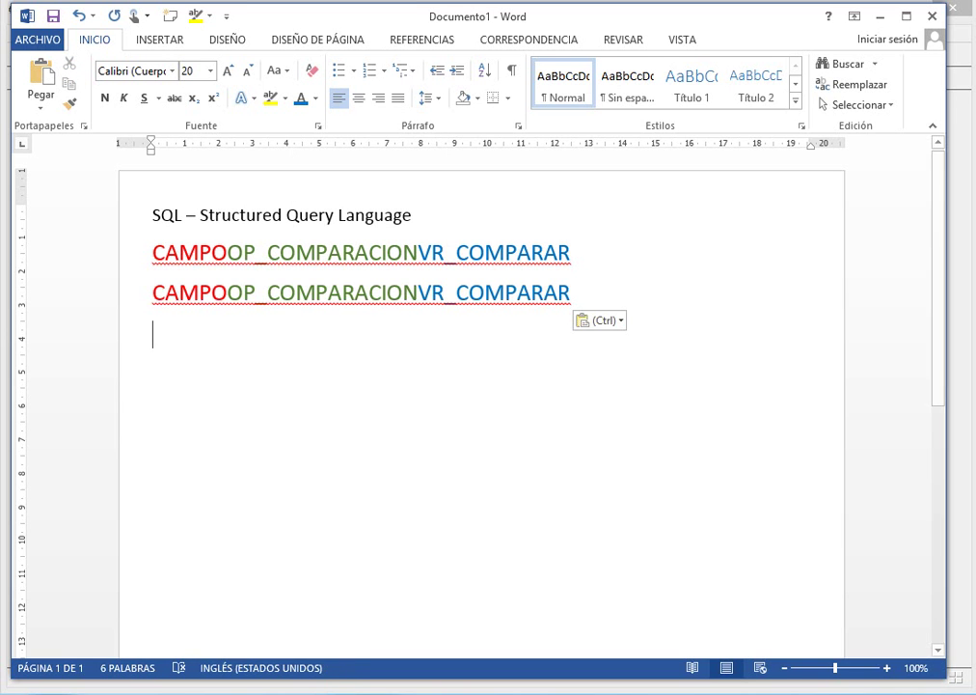
# Check the Uso field in ArcView's Usos_suelo.shp table and replace CAMPO with USO in the copied line back in Word.
pyautogui.moveTo(153, 292); pyautogui.dragTo(226, 294)
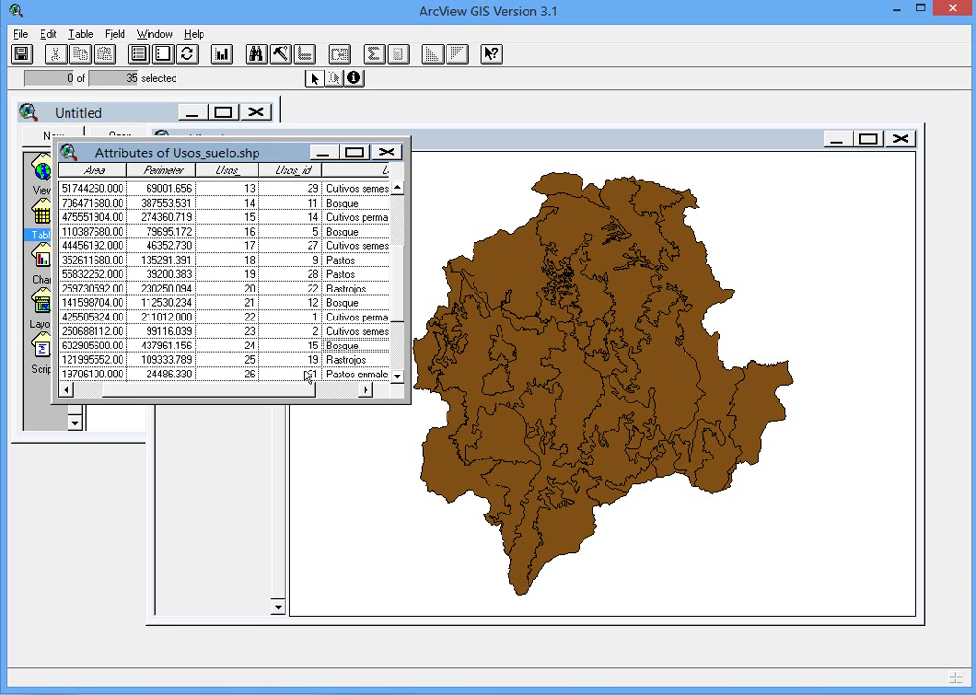
pyautogui.moveTo(299, 386); pyautogui.dragTo(354, 396)
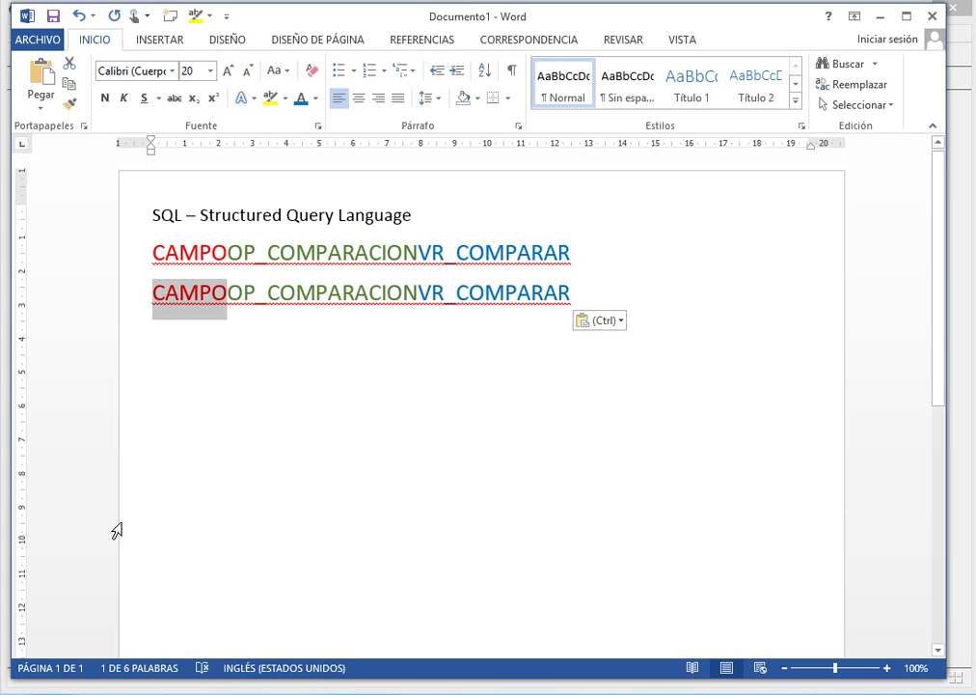
pyautogui.write('USOOP_COMPARACIONVR_COMPARAR')
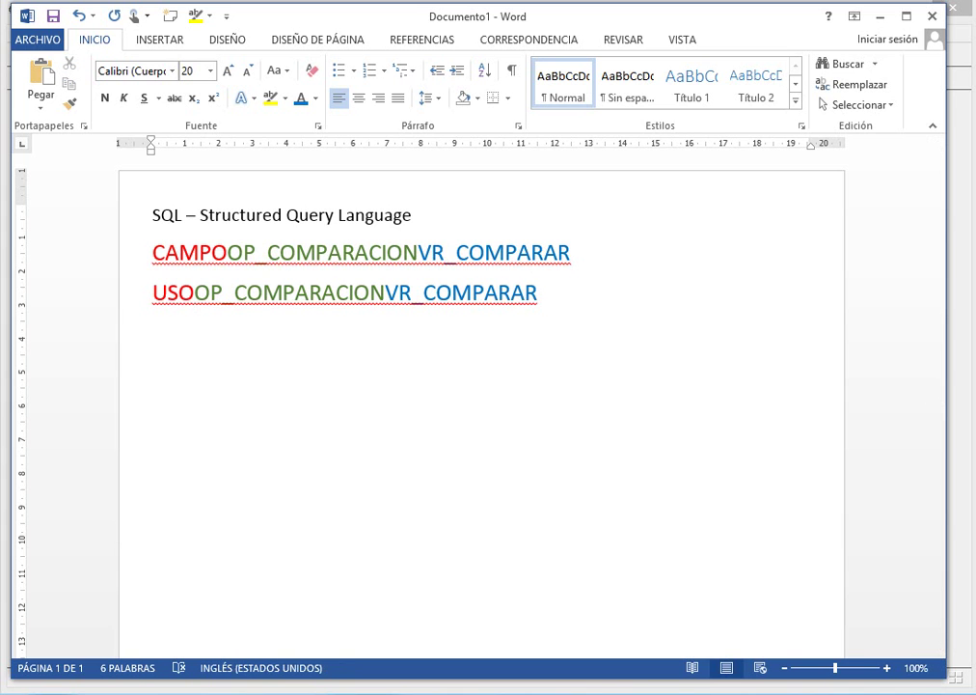
# Insert an indented line between the two syntax lines listing the operators >, <, >=, <= and <>, without automatic bullet formatting.
pyautogui.hotkey('shift', 'Right')
pyautogui.hotkey('shift', 'Right')
pyautogui.hotkey('shift', 'Right')
pyautogui.hotkey('shift', 'Right')
pyautogui.hotkey('shift', 'Right')
pyautogui.hotkey('shift', 'Right')
pyautogui.hotkey('shift', 'Right')
pyautogui.press('Up')
pyautogui.press('End')
pyautogui.press('Return')
pyautogui.press('Tab')
pyautogui.press('Tab')
pyautogui.write('>')
pyautogui.press('Tab')
pyautogui.write('<')
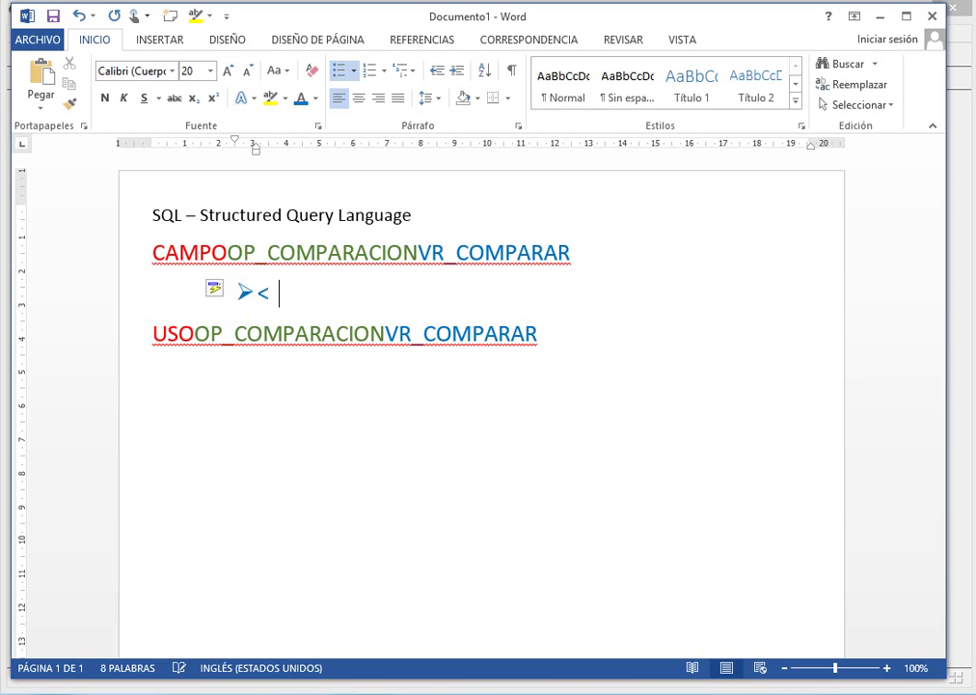
pyautogui.press('BackSpace')
pyautogui.press('BackSpace')
pyautogui.press('BackSpace')
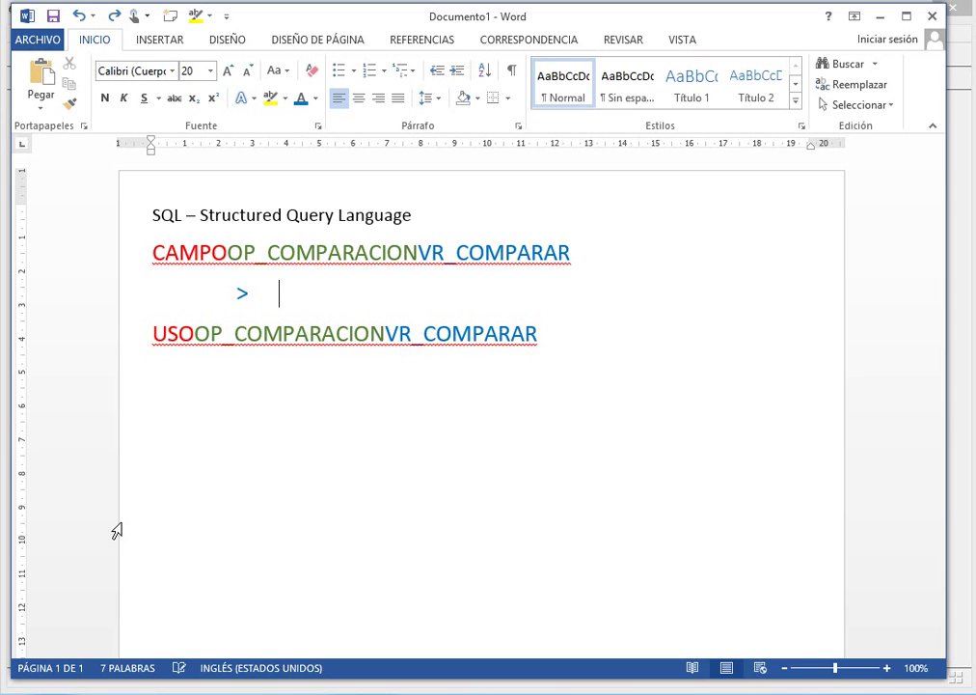
pyautogui.write('< >= ')
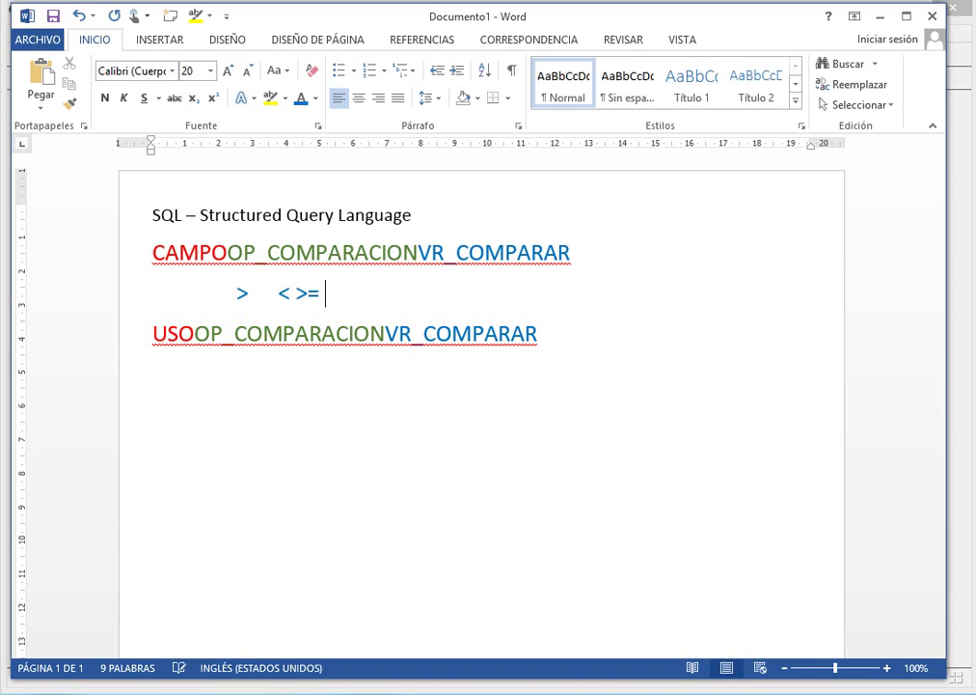
pyautogui.write('<= ')
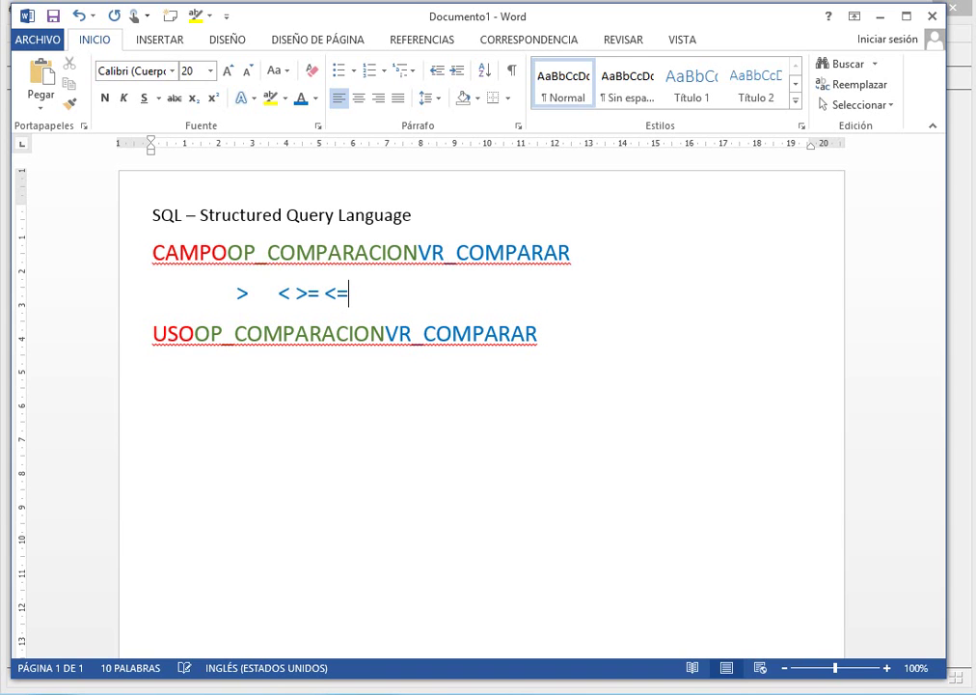
pyautogui.write('<>')
# Space out the operators <, >=, <= and <> with tab gaps between them.
pyautogui.press('Left')
pyautogui.press('Left')
pyautogui.press('Left')
pyautogui.press('Left')
pyautogui.press('Left')
pyautogui.press('Left')
pyautogui.press('Left')
pyautogui.press('Left')
pyautogui.press('Right')
pyautogui.press('Right')
pyautogui.press('Tab')
pyautogui.press('Right')
pyautogui.press('Tab')
pyautogui.press('Right')
pyautogui.press('Right')
pyautogui.press('Tab')
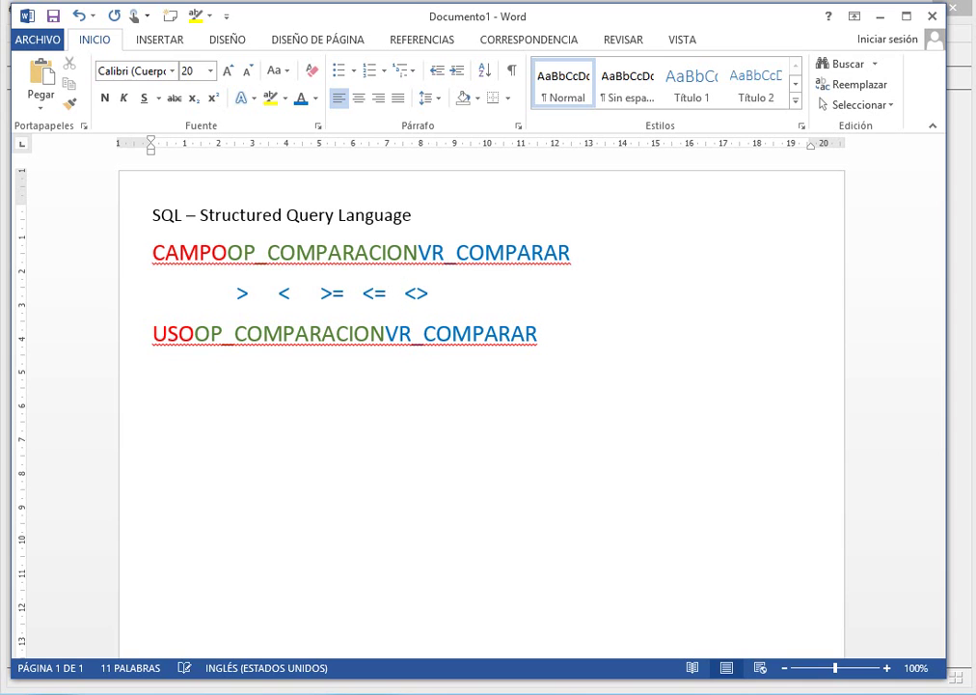
# Replace OP_COMPARACION with an equals sign in the USO example line.
pyautogui.press('Down')
pyautogui.press('Right')
pyautogui.hotkey('shift', 'Left')
pyautogui.hotkey('shift', 'Left')
pyautogui.hotkey('shift', 'Left')
pyautogui.hotkey('shift', 'Left')
pyautogui.hotkey('shift', 'Left')
pyautogui.hotkey('shift', 'Left')
pyautogui.hotkey('shift', 'Left')
pyautogui.hotkey('shift', 'Left')
pyautogui.hotkey('shift', 'Left')
pyautogui.hotkey('shift', 'Left')
pyautogui.hotkey('shift', 'Left')
pyautogui.hotkey('shift', 'Left')
pyautogui.hotkey('shift', 'Left')
pyautogui.hotkey('shift', 'Left')
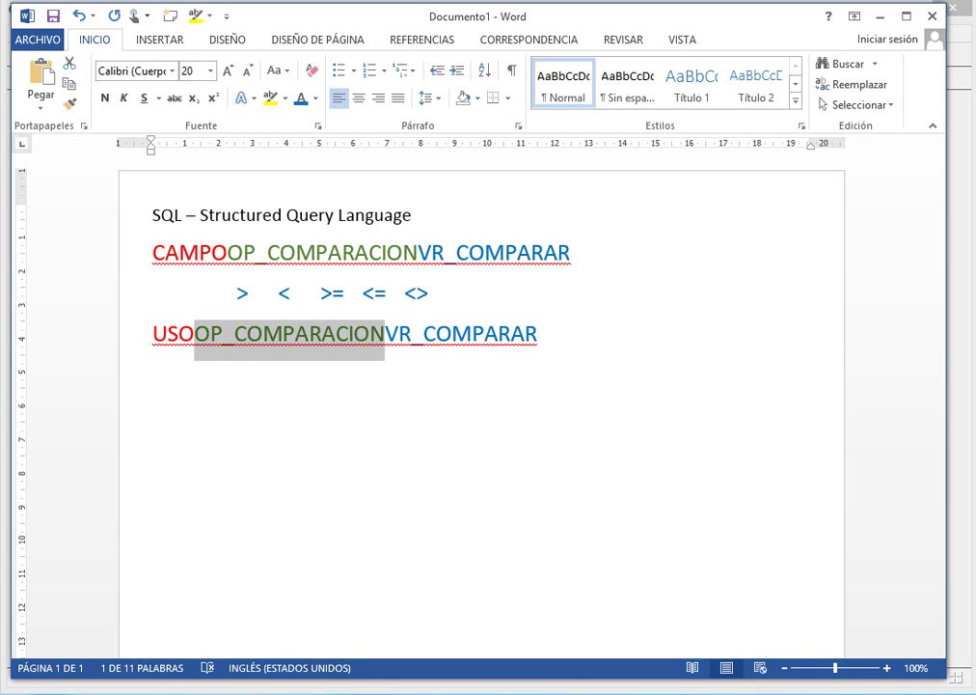
pyautogui.write('=')
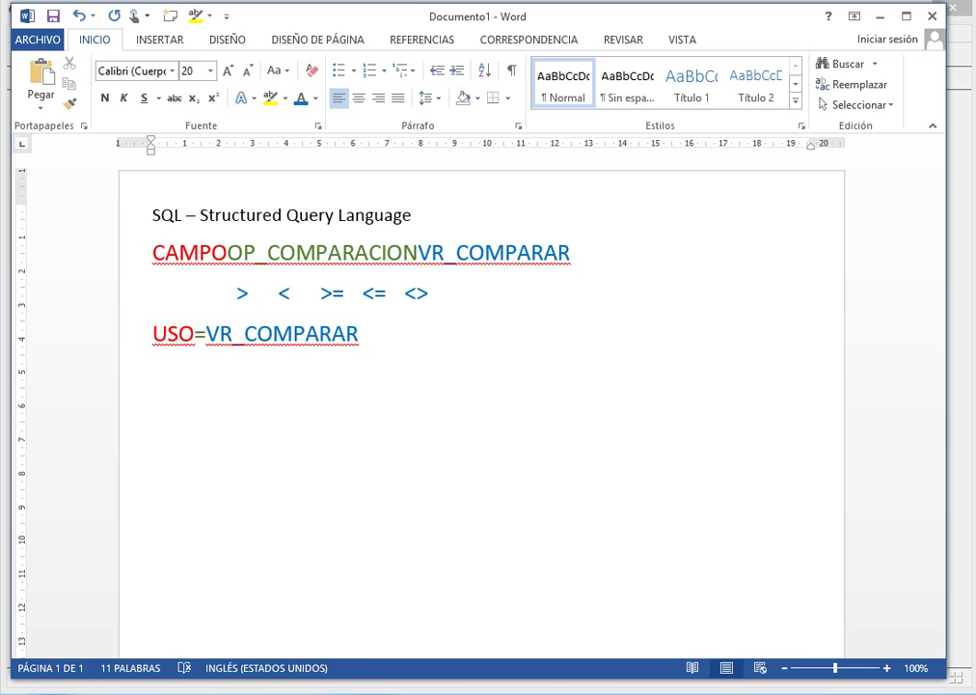
# Replace VR_COMPARAR in the example line with the quoted value "Bosque".
pyautogui.hotkey('shift', 'End')
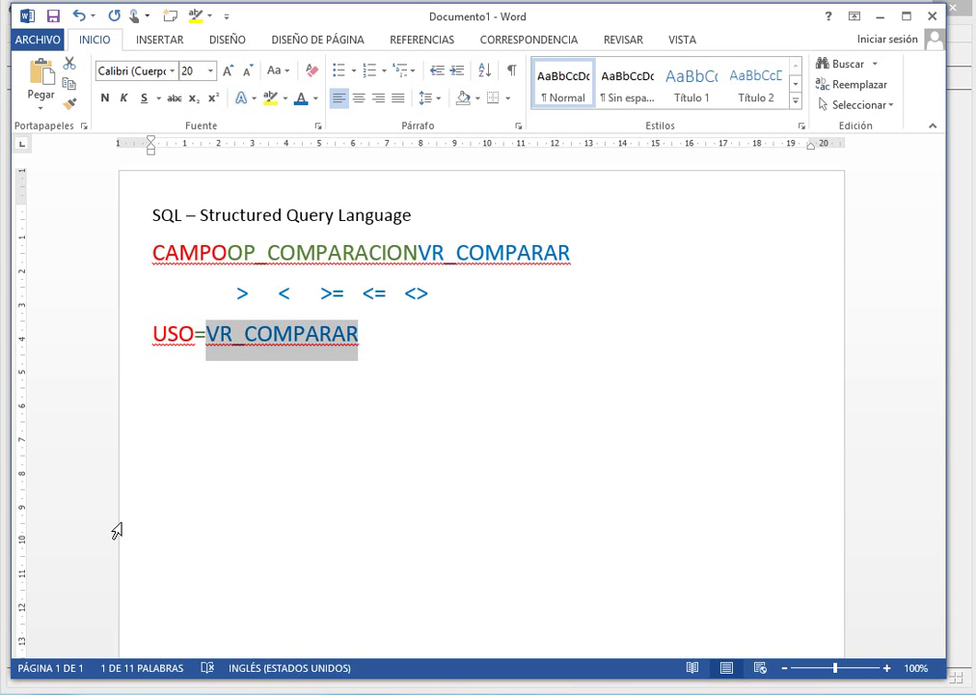
pyautogui.write('"Bo')
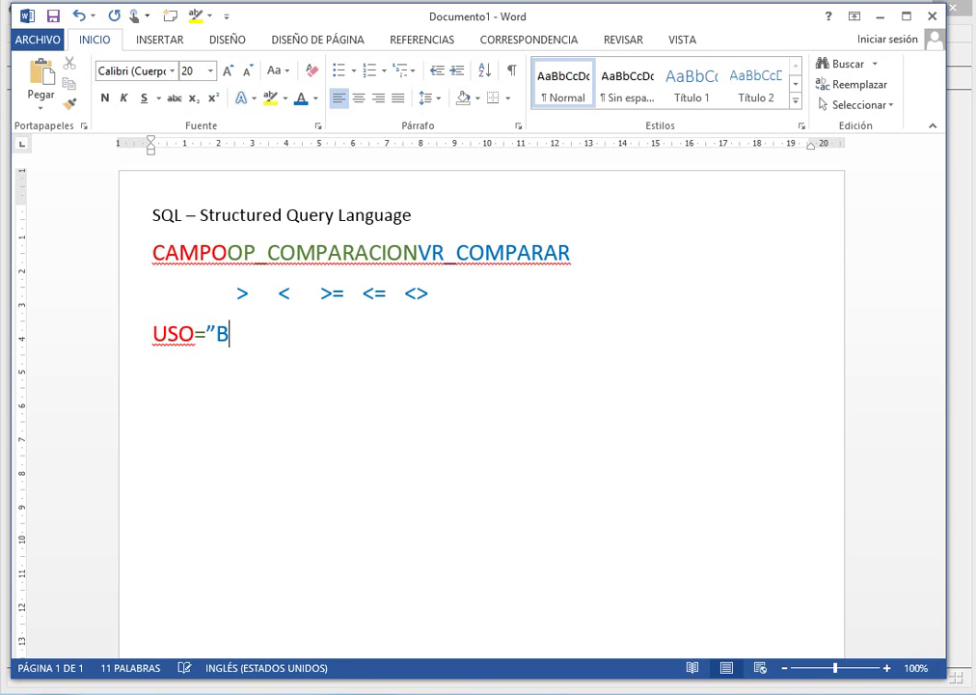
pyautogui.write('sque"')
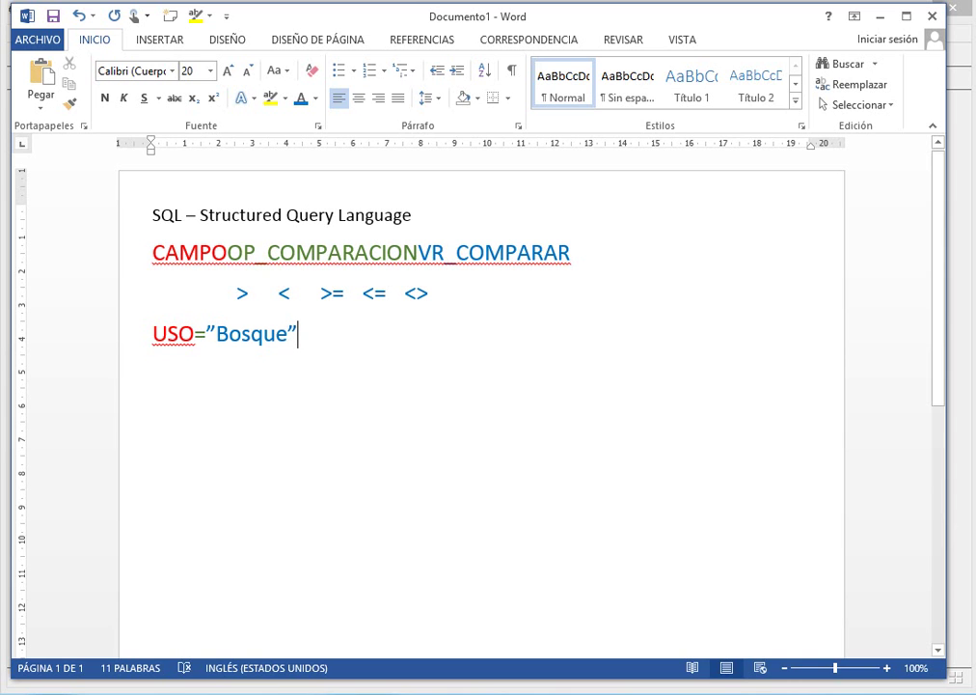
# Switch back to ArcView and close the Usos_suelo.shp attribute table.
pyautogui.moveTo(151, 333); pyautogui.dragTo(296, 334)
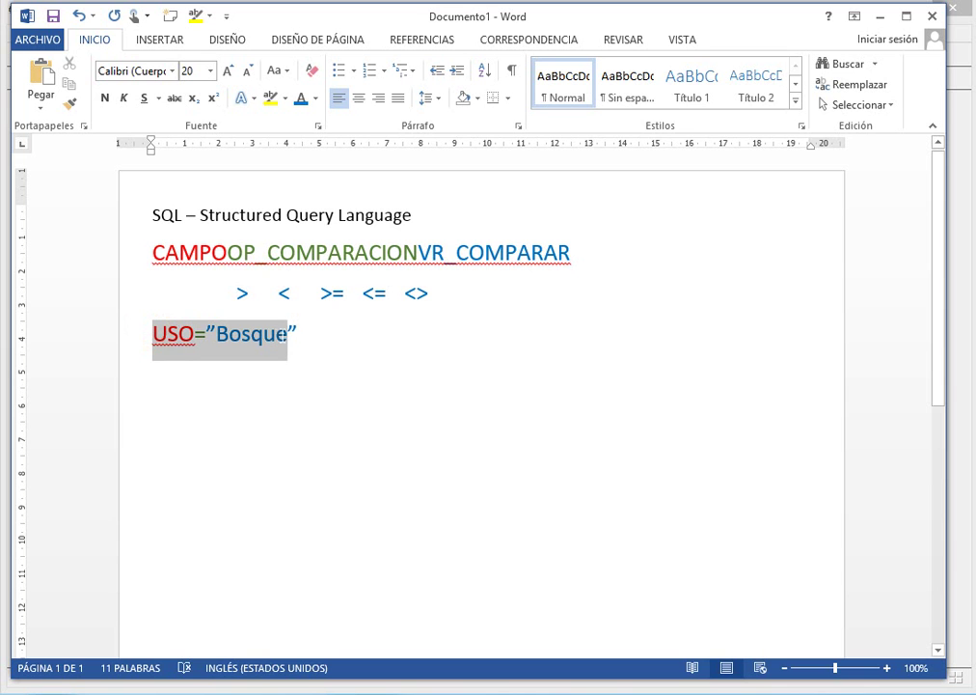
pyautogui.click(301, 334)
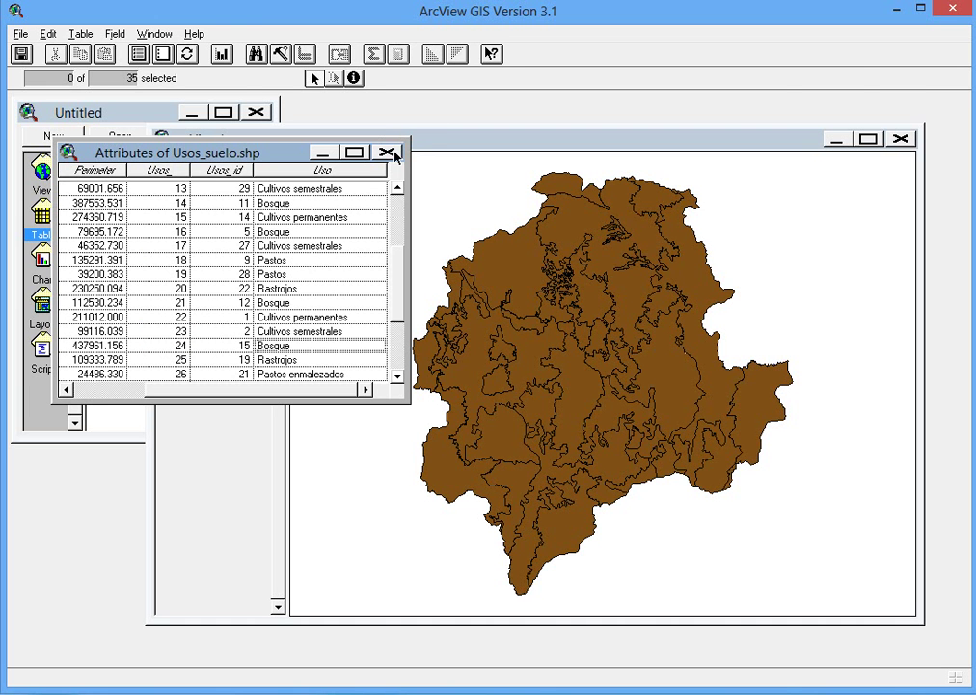
pyautogui.click(391, 154)
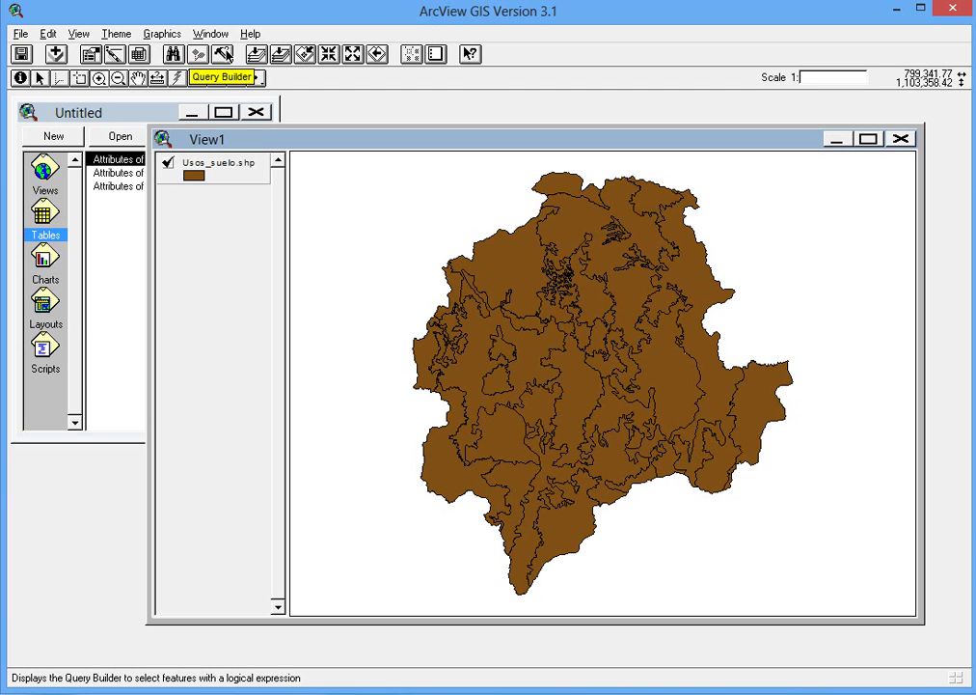
# Build the expression [Uso] = "Bosque" in the Query Builder for Usos_suelo.shp, consulting the example in Word.
pyautogui.click(224, 55)
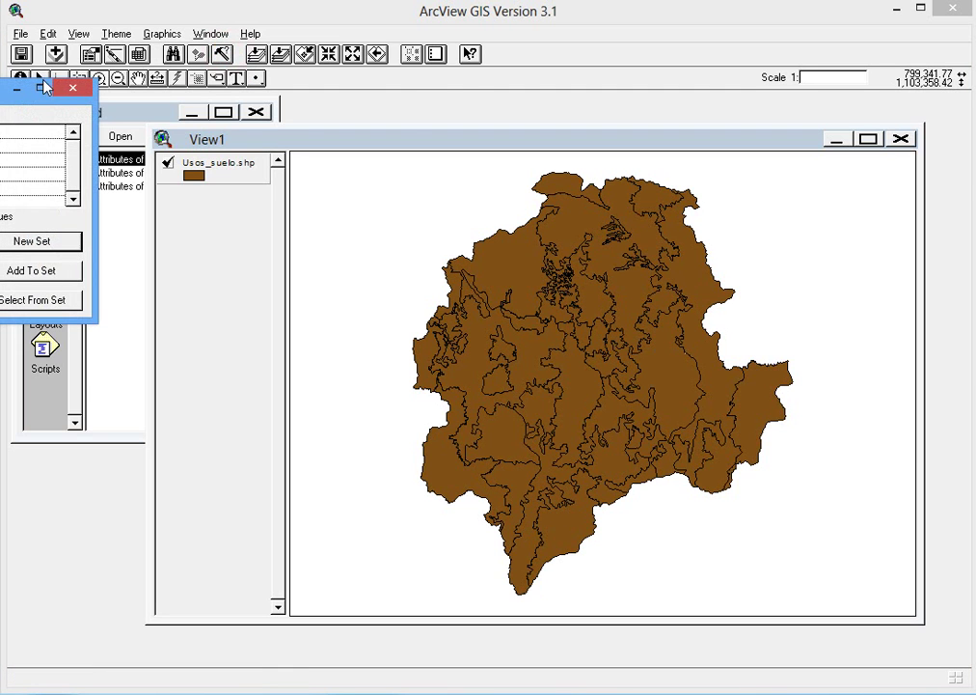
pyautogui.moveTo(20, 92); pyautogui.dragTo(338, 102)
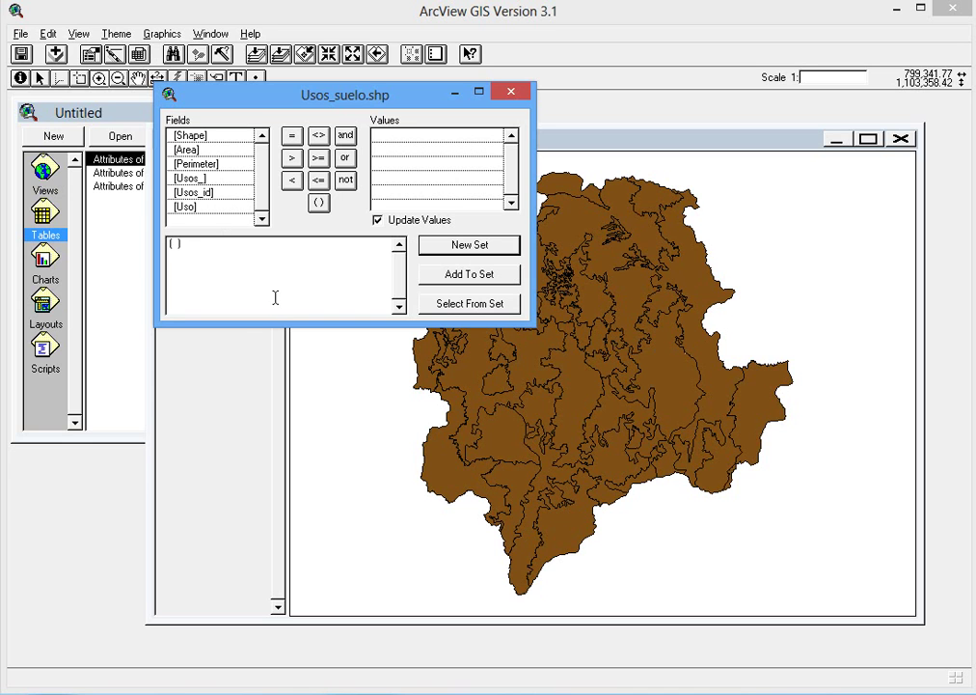
pyautogui.hotkey('alt', 'Tab')
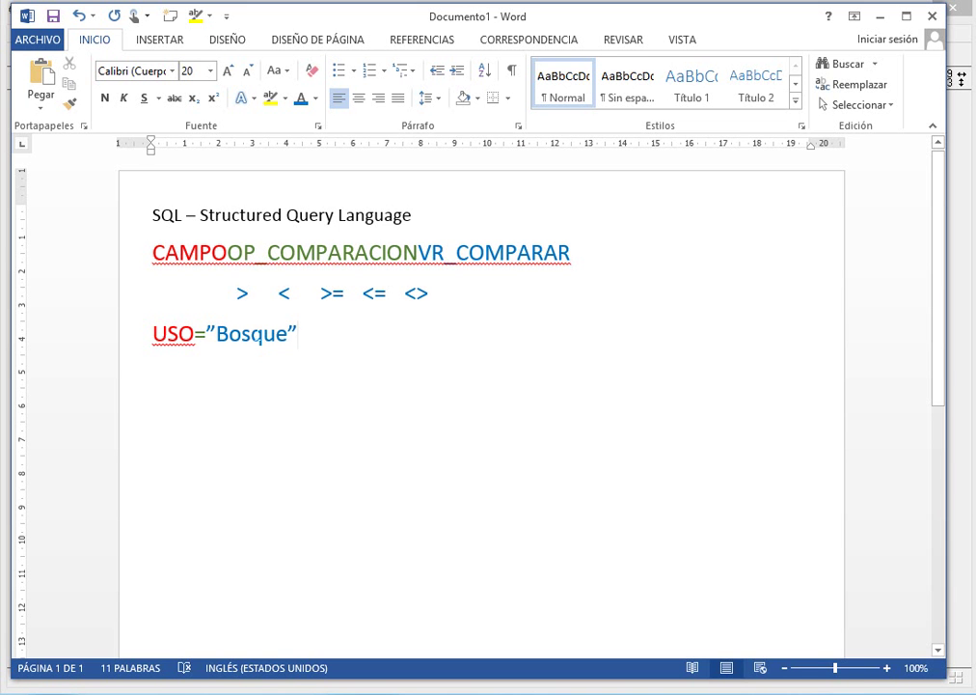
pyautogui.click(880, 16)
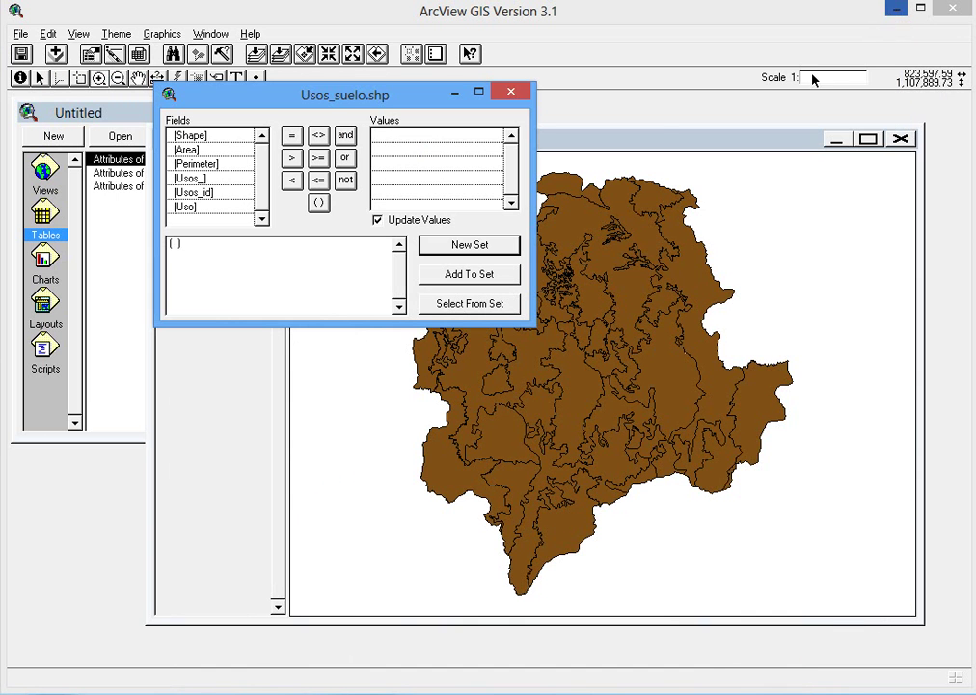
pyautogui.doubleClick(185, 207)
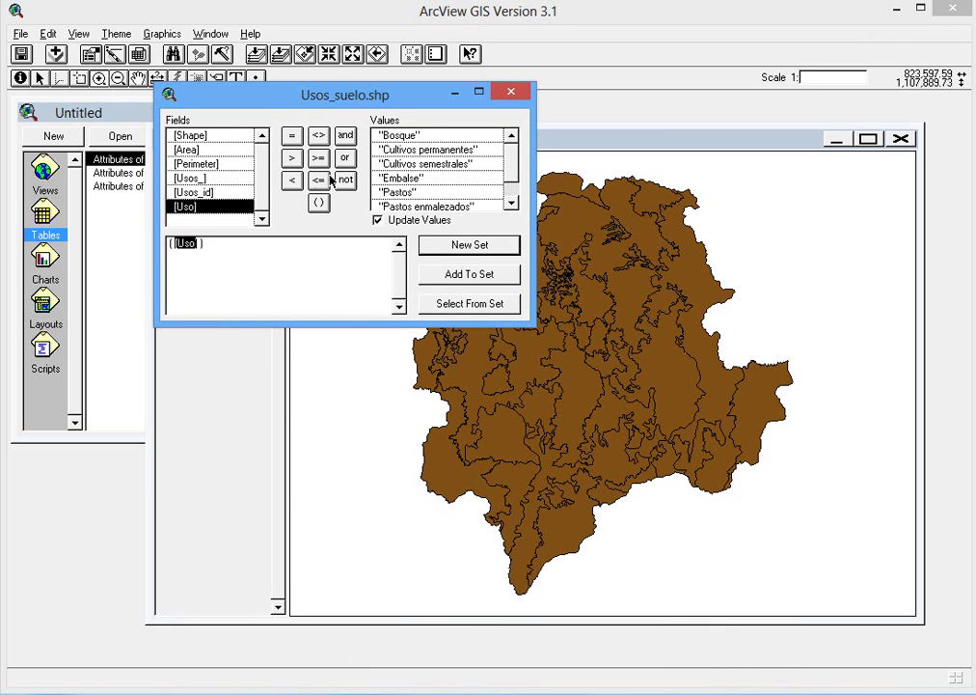
pyautogui.click(292, 141)
pyautogui.doubleClick(400, 138)
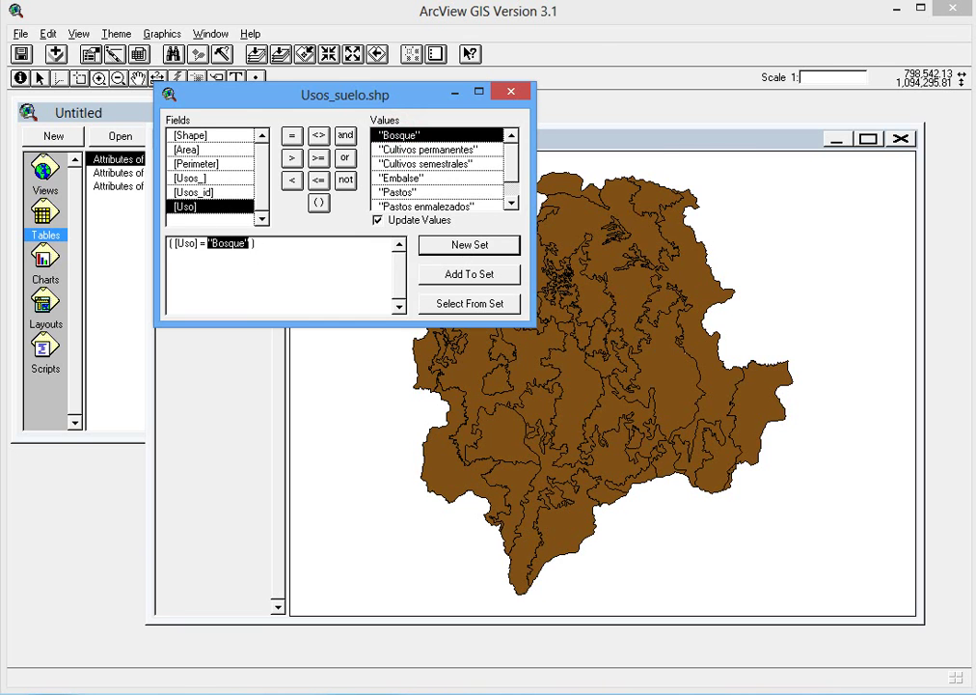
# Check the expression against the USO="Bosque" example in Word and select the matching Usos_suelo.shp features as a new set.
pyautogui.hotkey('alt', 'Tab')
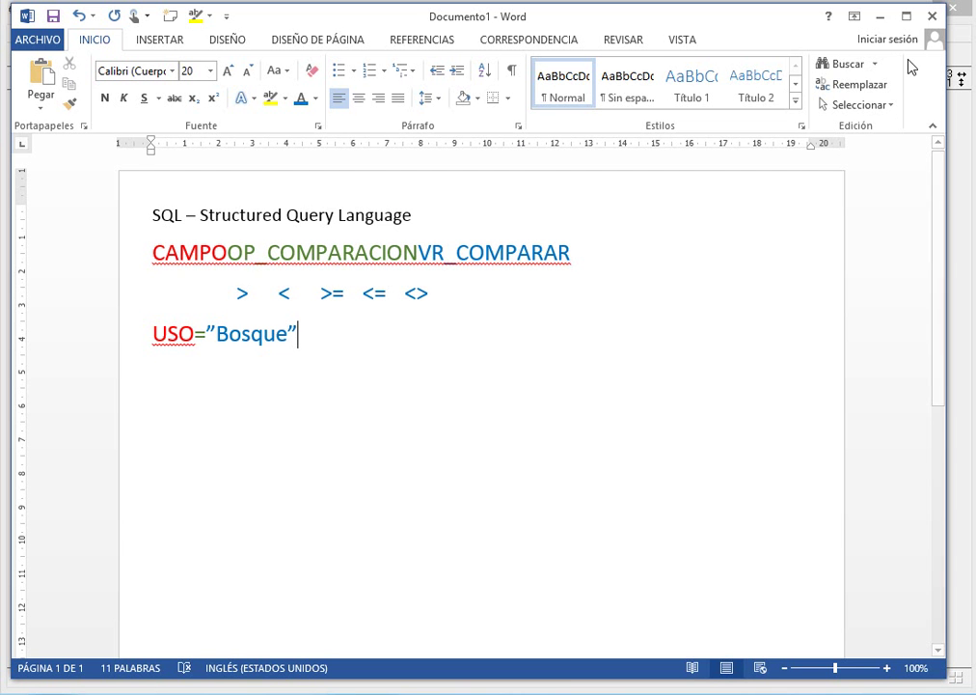
pyautogui.click(882, 16)
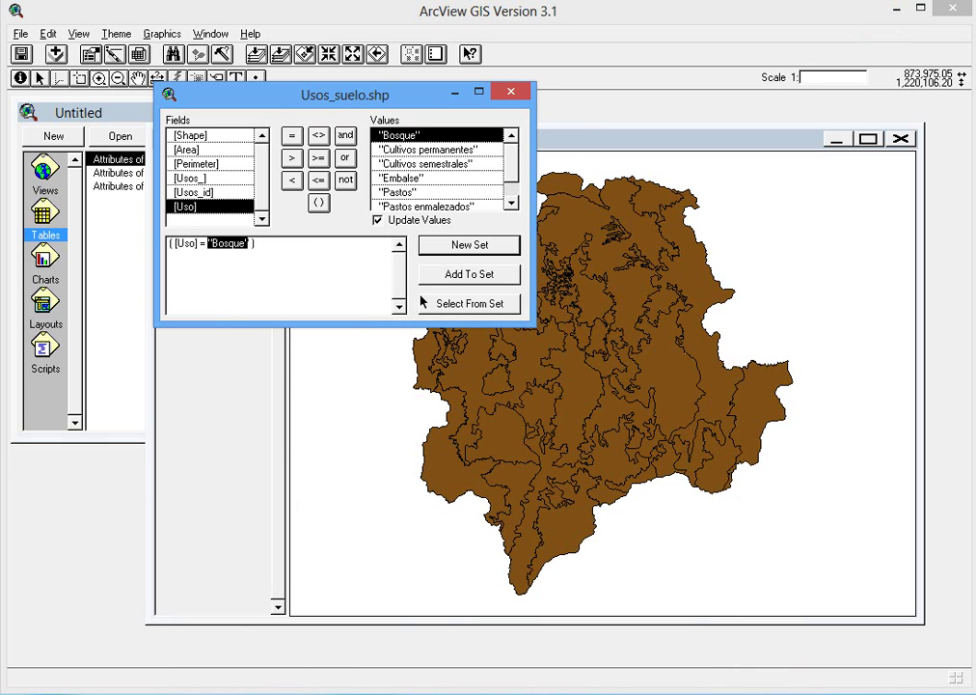
pyautogui.click(489, 249)
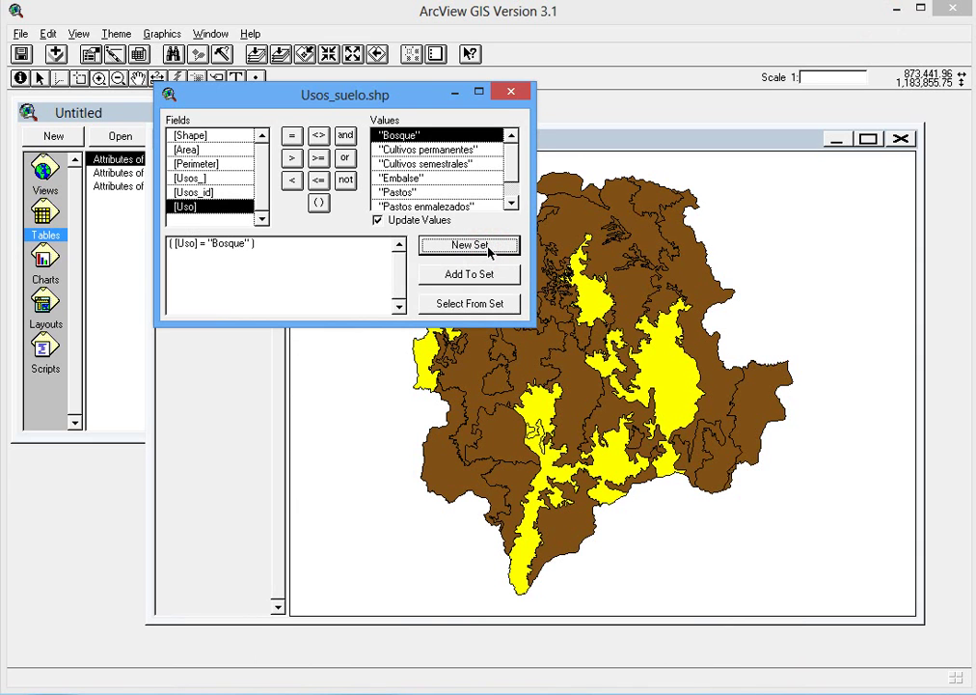
pyautogui.click(512, 93)
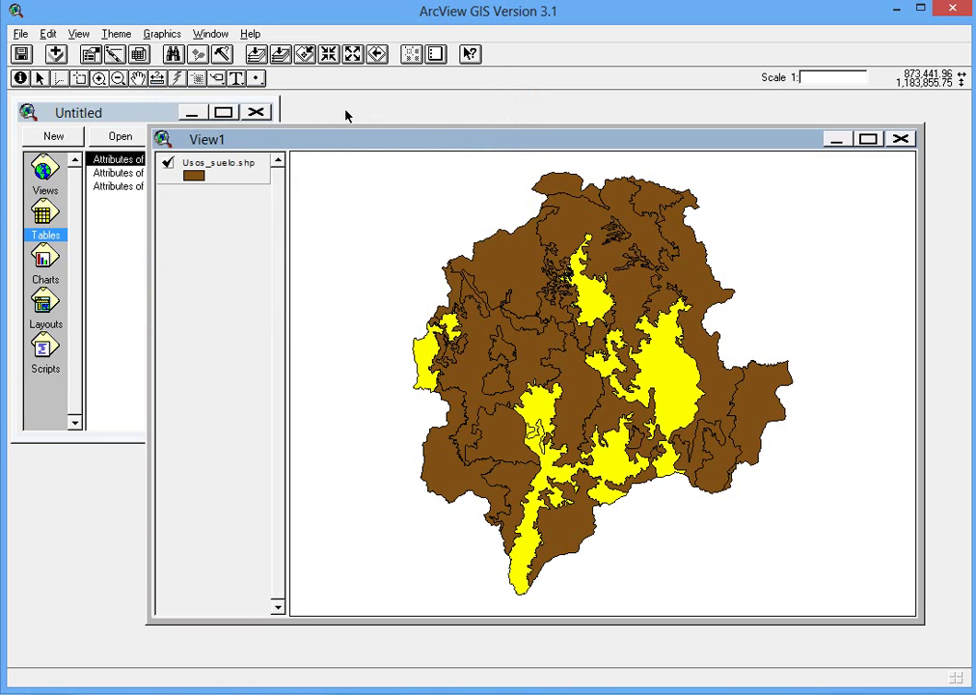
# Examine the selected records and their Uso values in the Usos_suelo.shp attribute table.
pyautogui.click(140, 55)
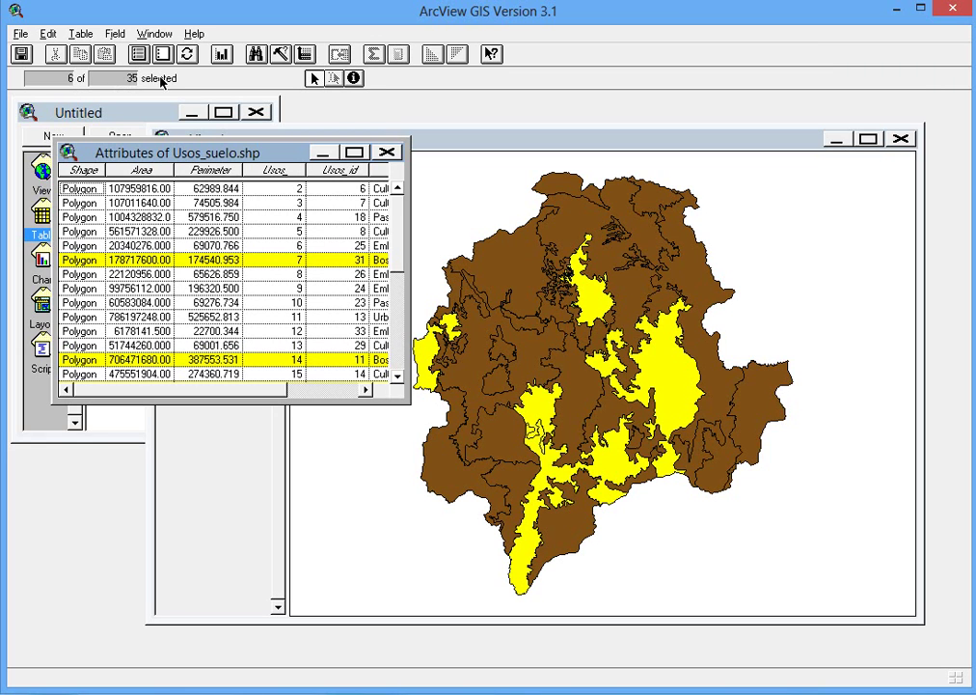
pyautogui.click(294, 390)
pyautogui.click(343, 390)
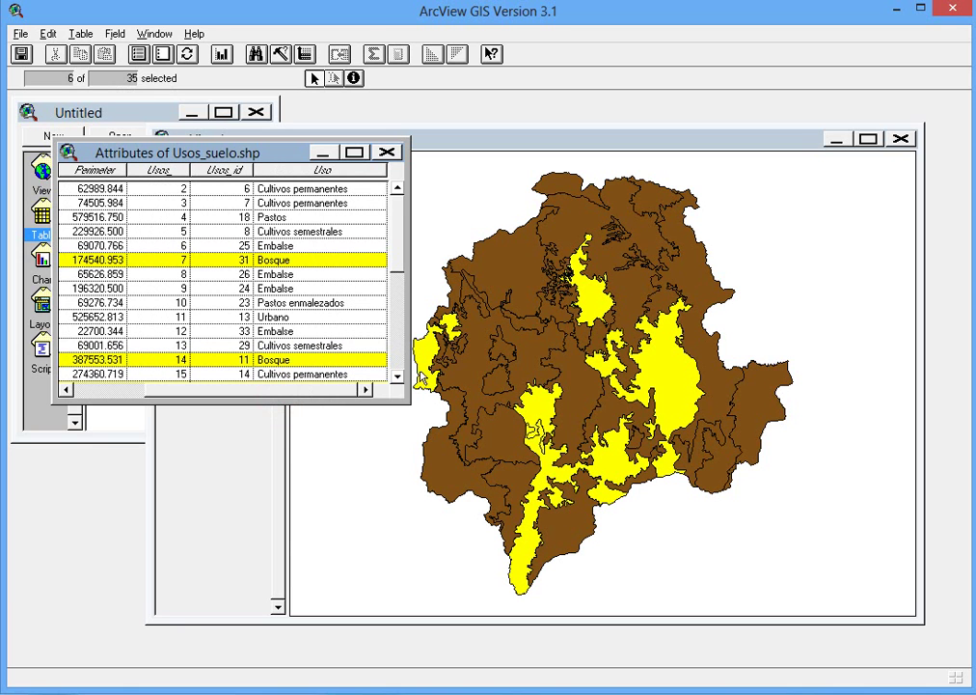
pyautogui.click(398, 378)
pyautogui.moveTo(402, 383); pyautogui.dragTo(401, 383)
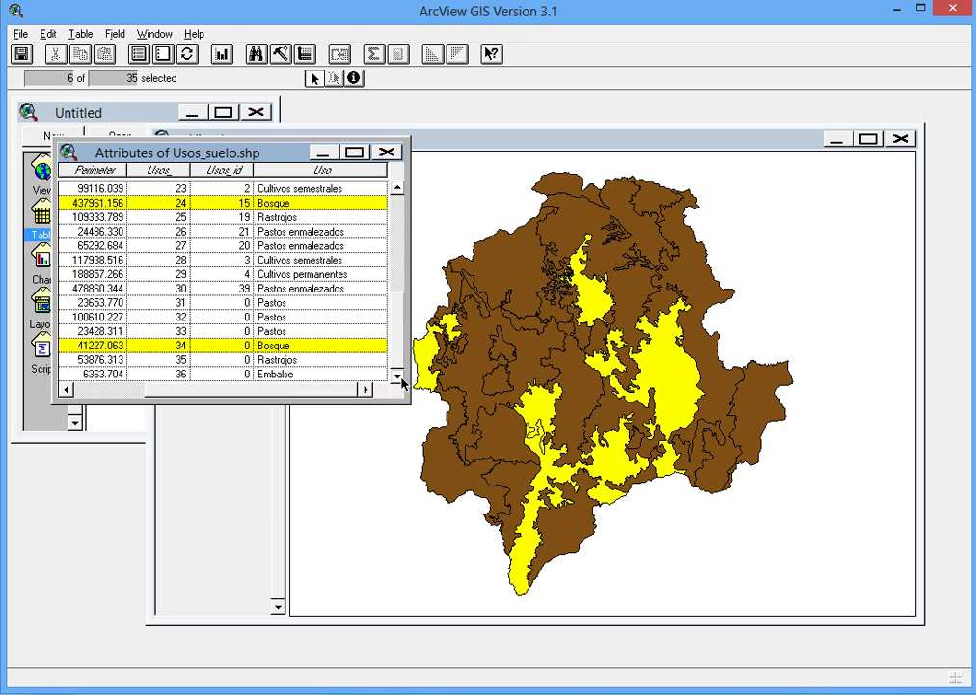
pyautogui.click(386, 153)
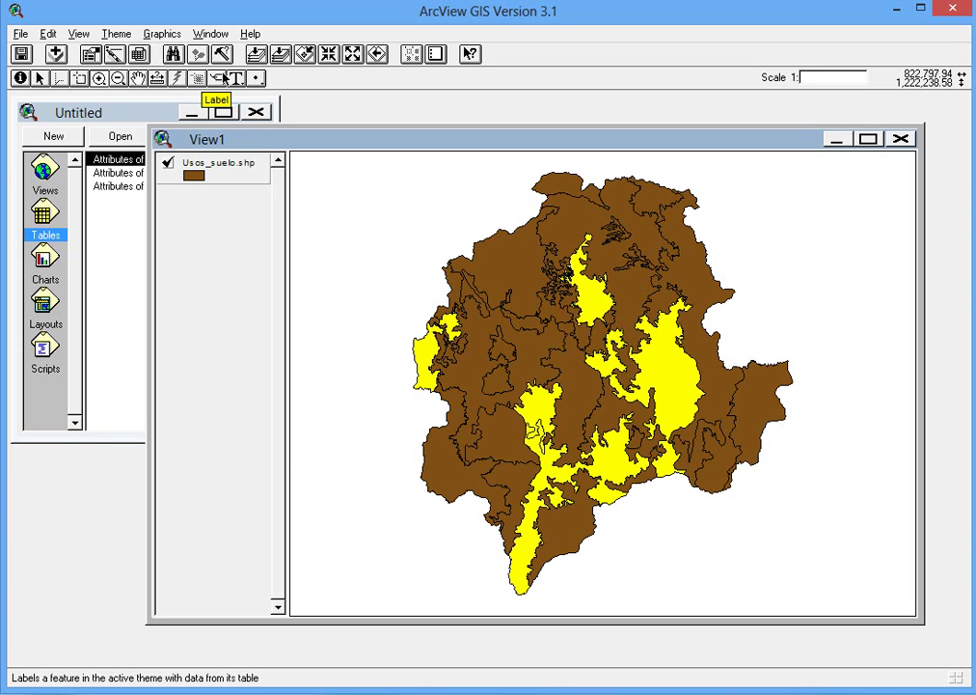
# Add the rios.shp theme from the antioquia folder to View1 and make it visible.
pyautogui.click(56, 54)
pyautogui.moveTo(414, 347); pyautogui.dragTo(416, 388)
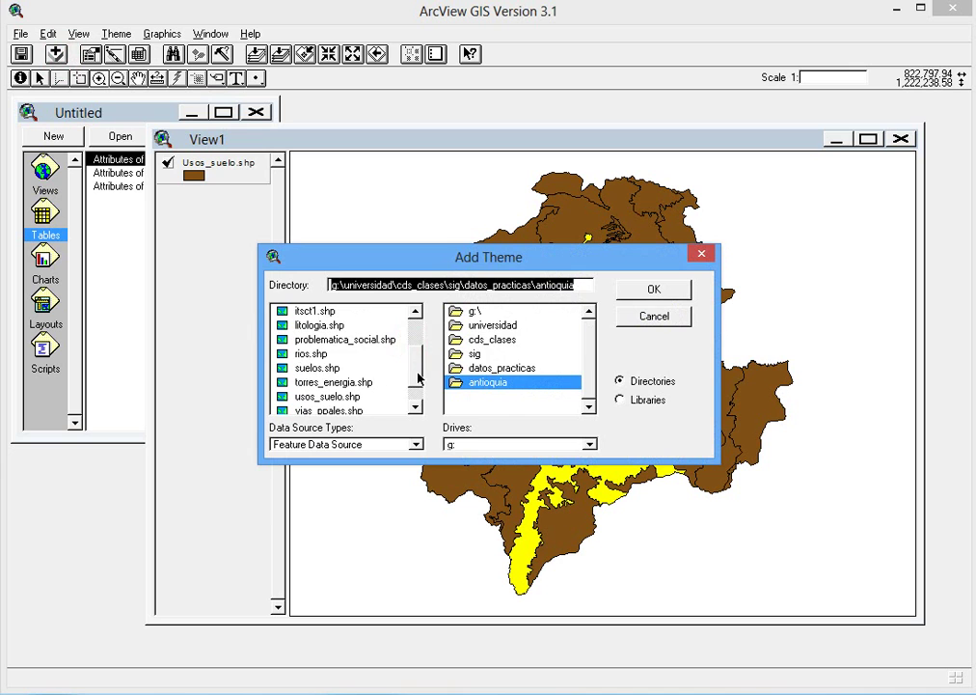
pyautogui.doubleClick(309, 355)
pyautogui.click(167, 163)
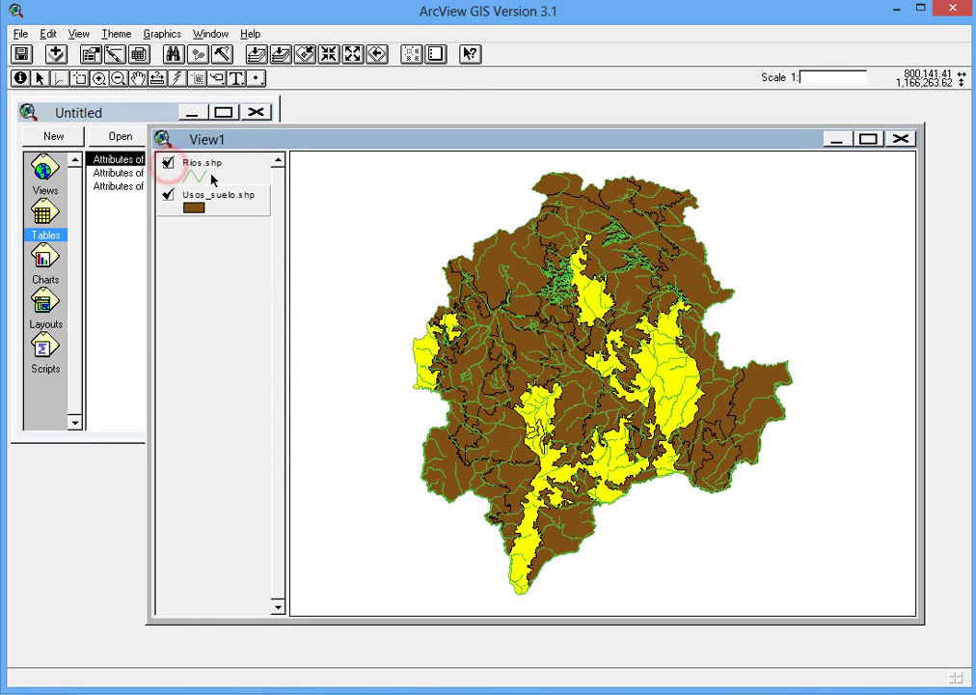
# Change the line symbol of the Rios.shp theme to blue and apply the legend.
pyautogui.click(211, 176)
pyautogui.doubleClick(211, 177)
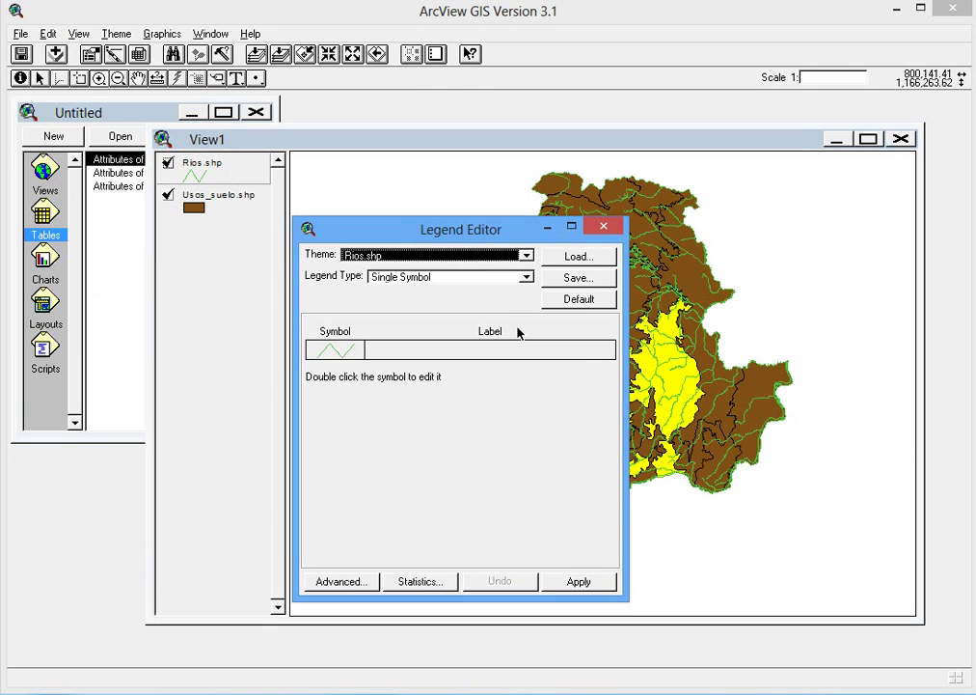
pyautogui.doubleClick(330, 351)
pyautogui.click(756, 294)
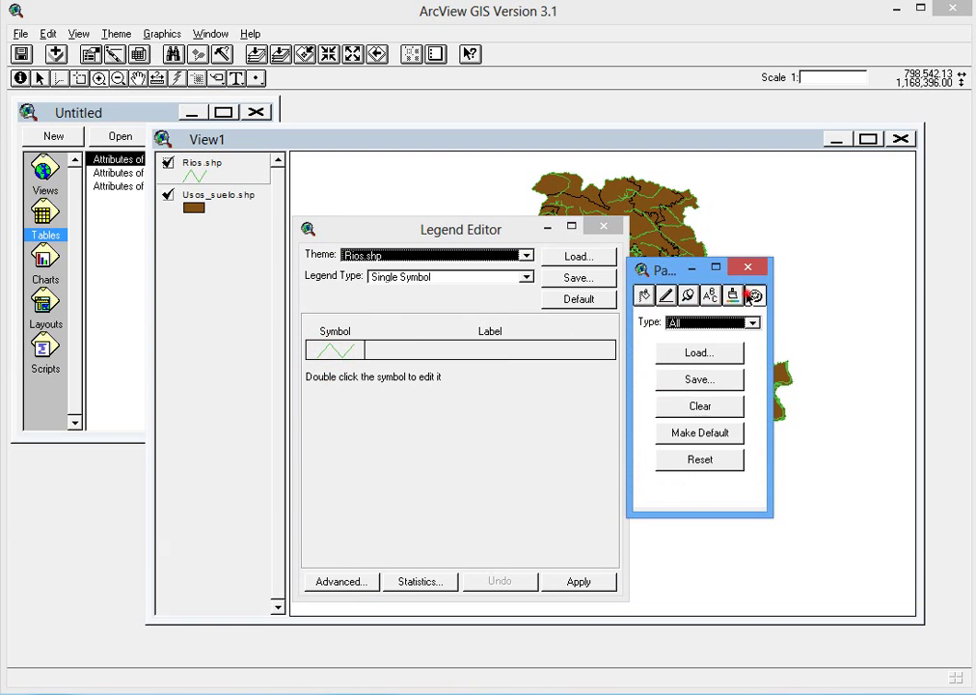
pyautogui.click(733, 294)
pyautogui.click(681, 422)
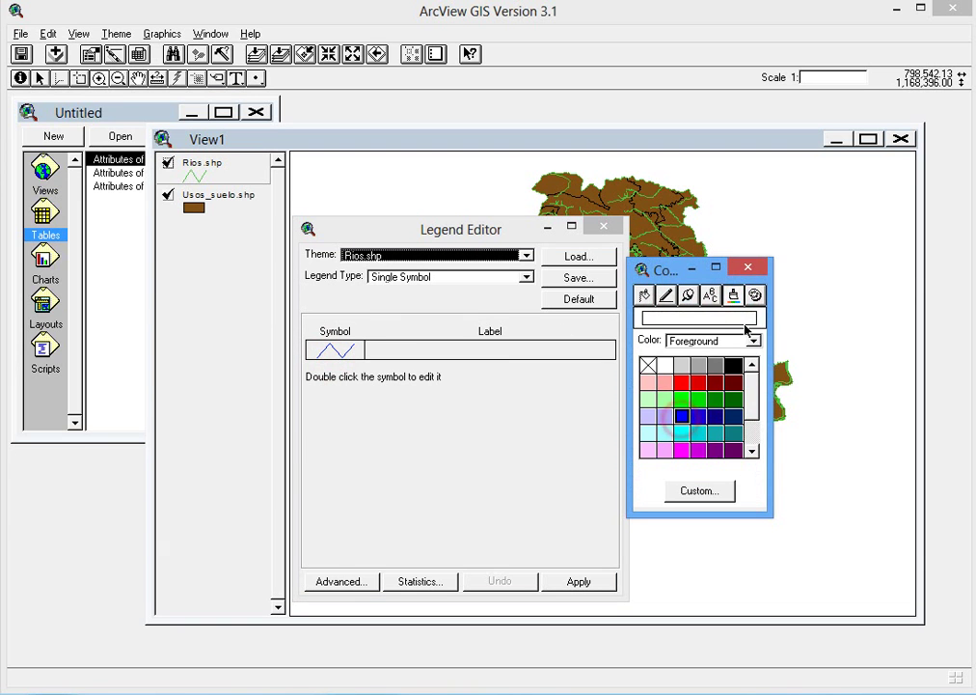
pyautogui.click(748, 266)
pyautogui.click(576, 582)
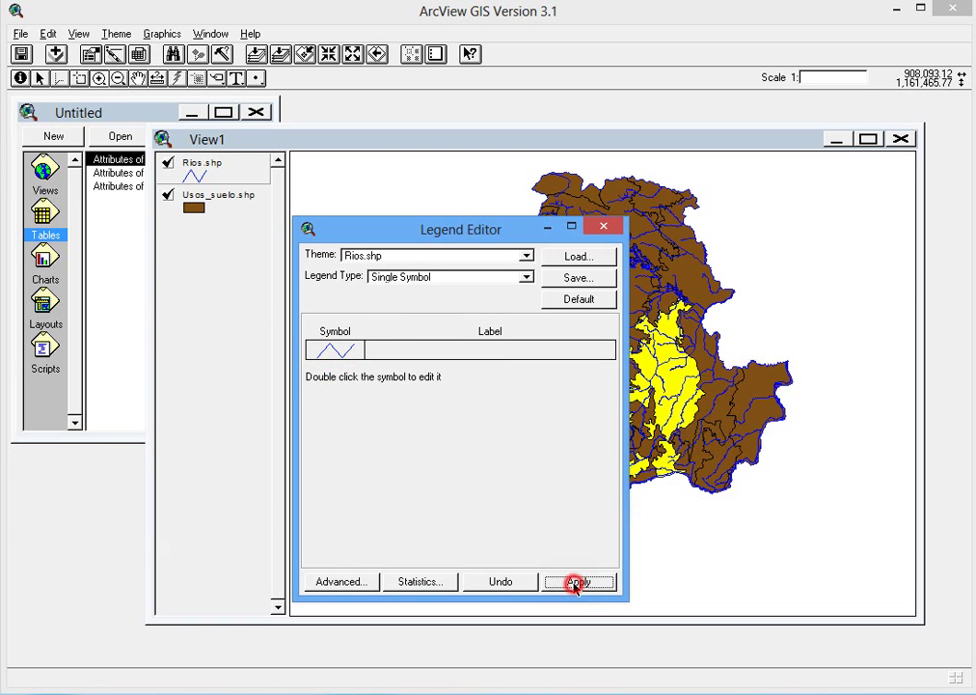
pyautogui.click(603, 226)
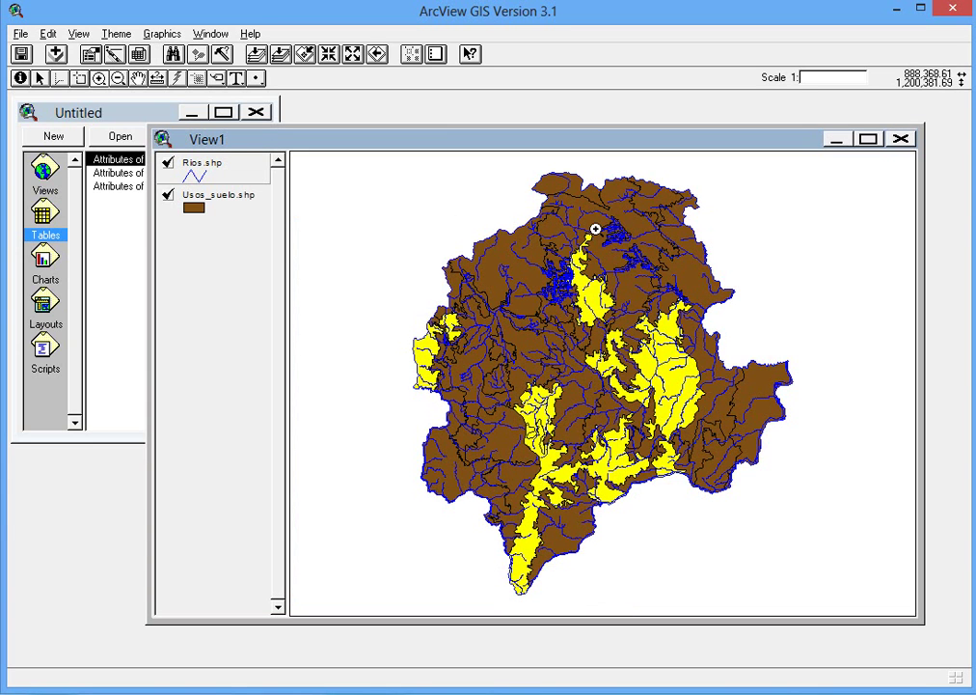
# Make Usos_suelo.shp the active theme and clear its selected features.
pyautogui.click(224, 199)
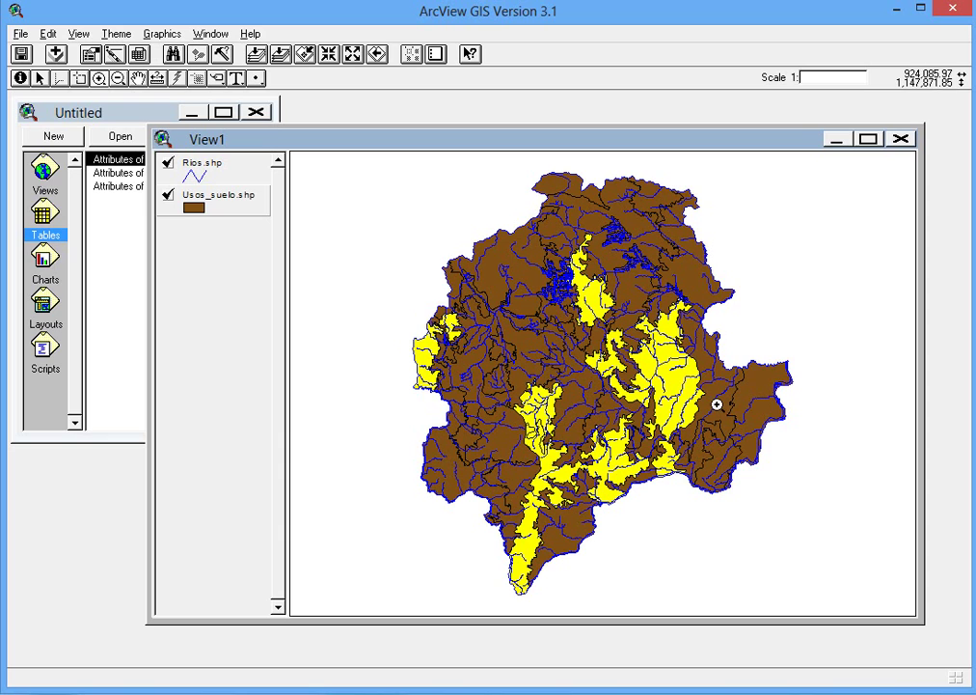
pyautogui.click(219, 207)
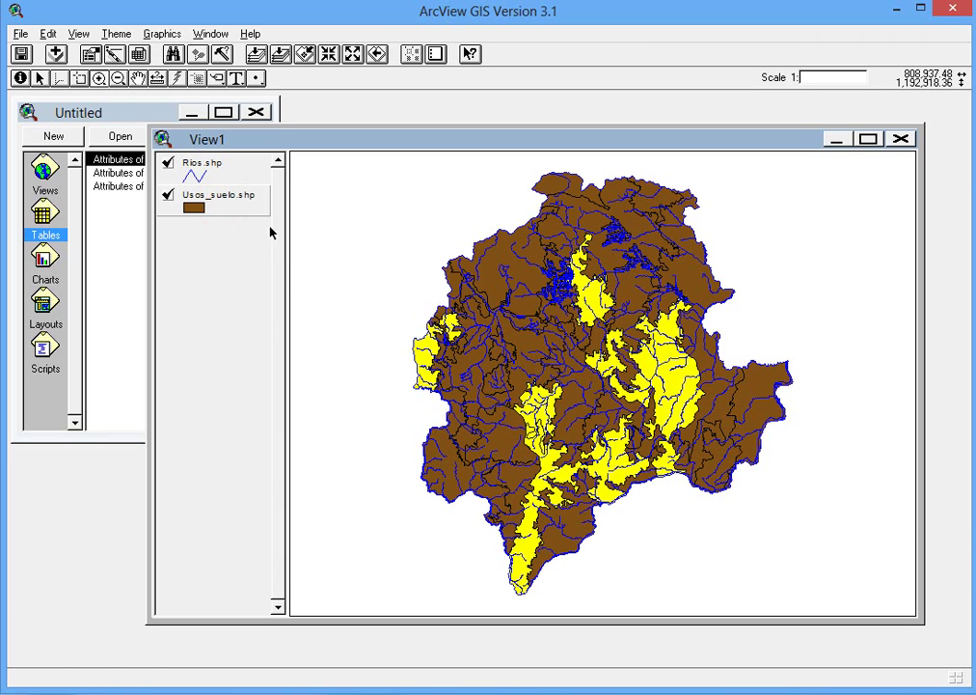
pyautogui.click(437, 55)
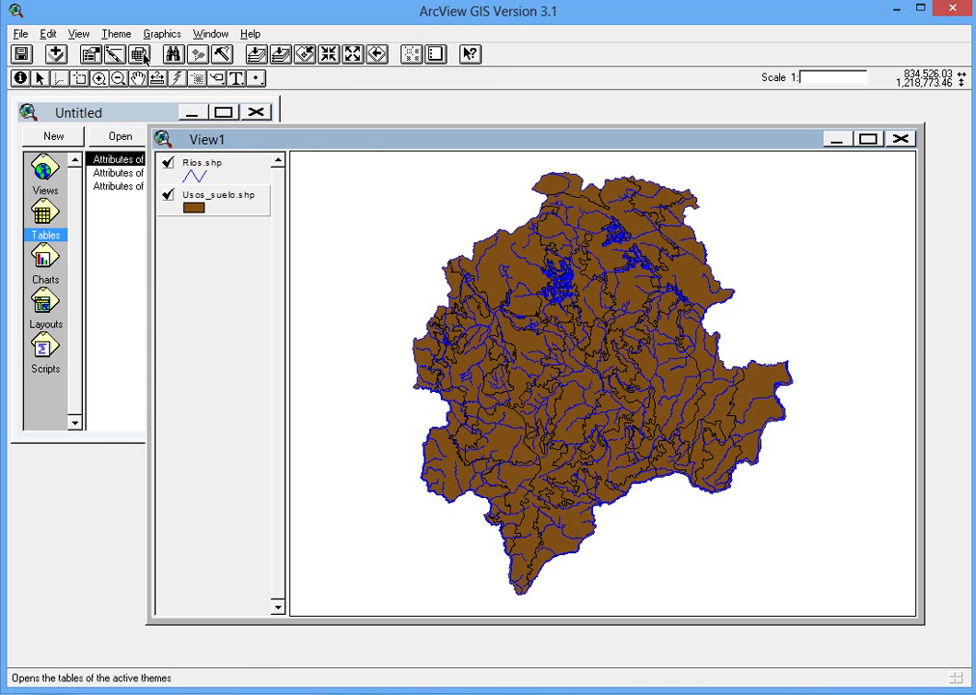
# Review the Uso column in the attribute table of Usos_suelo.shp with no records selected.
pyautogui.click(139, 55)
pyautogui.moveTo(280, 390); pyautogui.dragTo(365, 390)
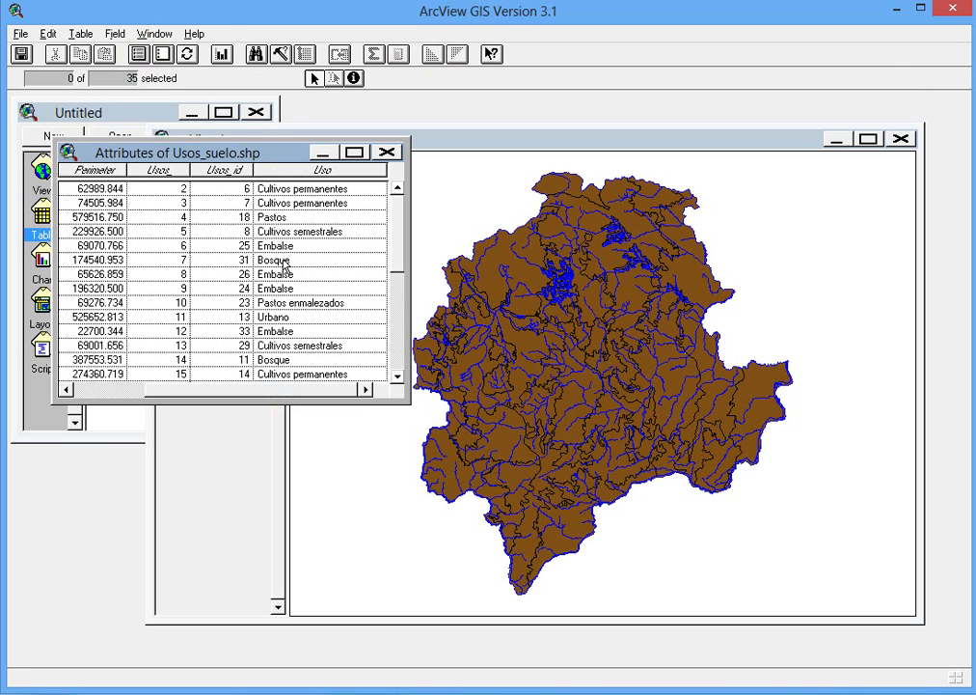
pyautogui.click(386, 152)
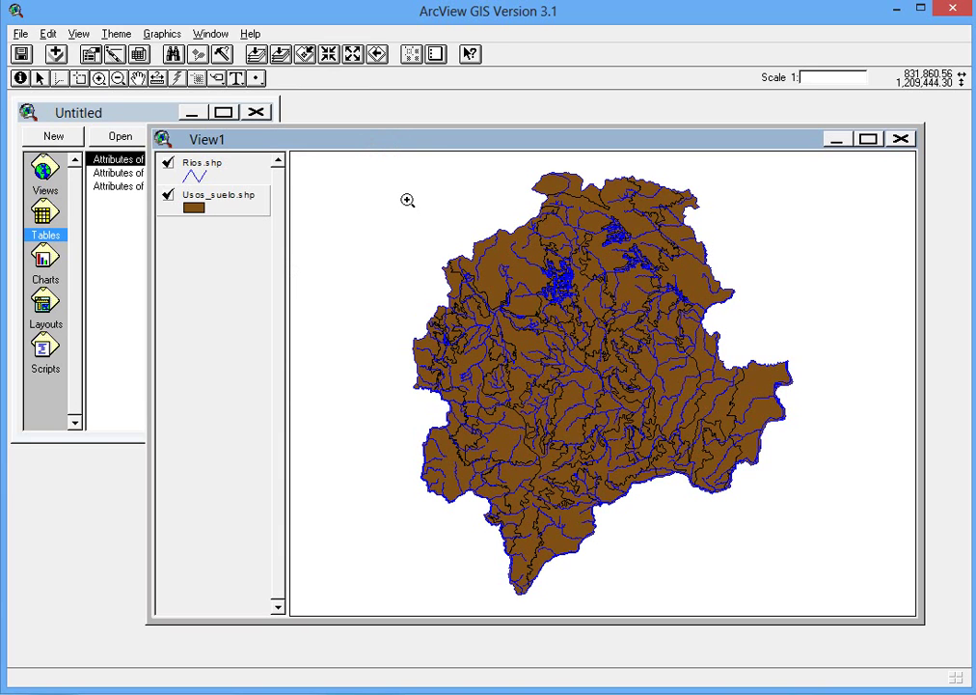
# Restrict the Usos_suelo.shp theme to forest polygons with the theme definition [Uso] = "Bosque".
pyautogui.click(126, 36)
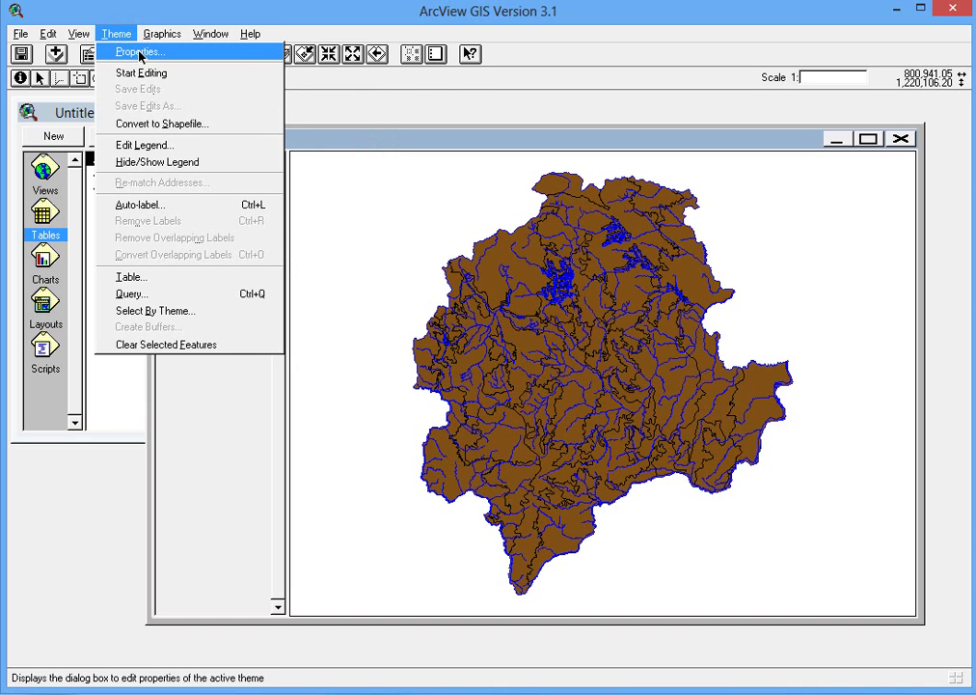
pyautogui.click(110, 49)
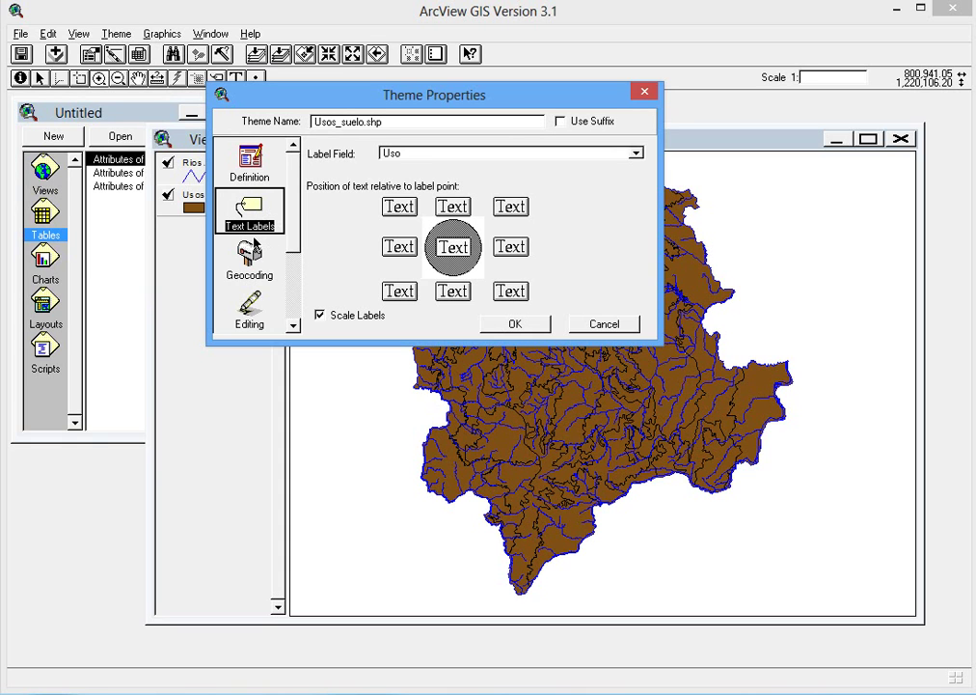
pyautogui.click(257, 159)
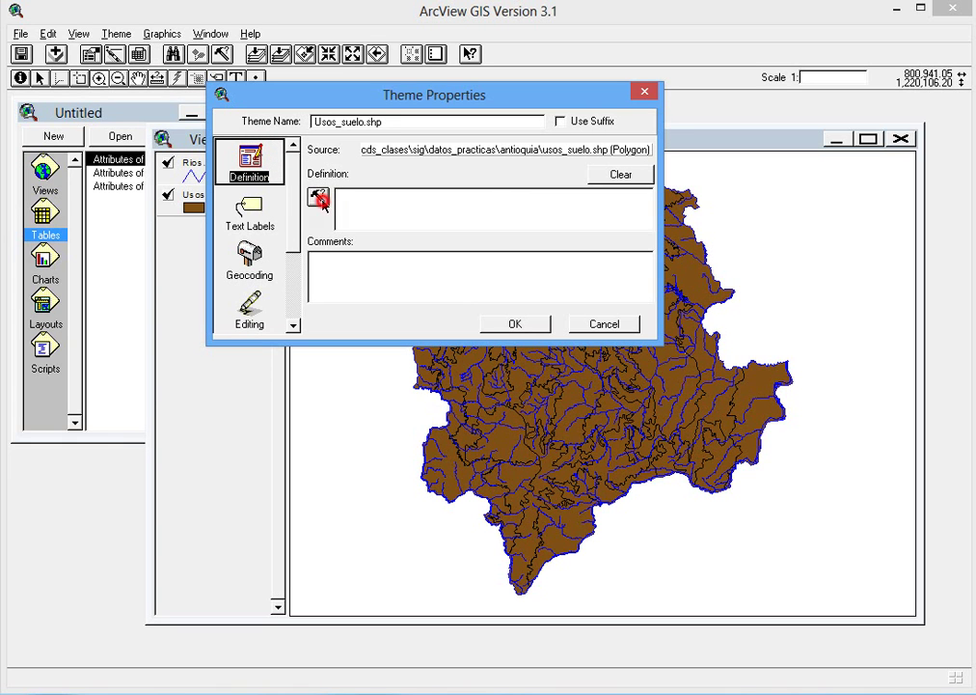
pyautogui.click(318, 198)
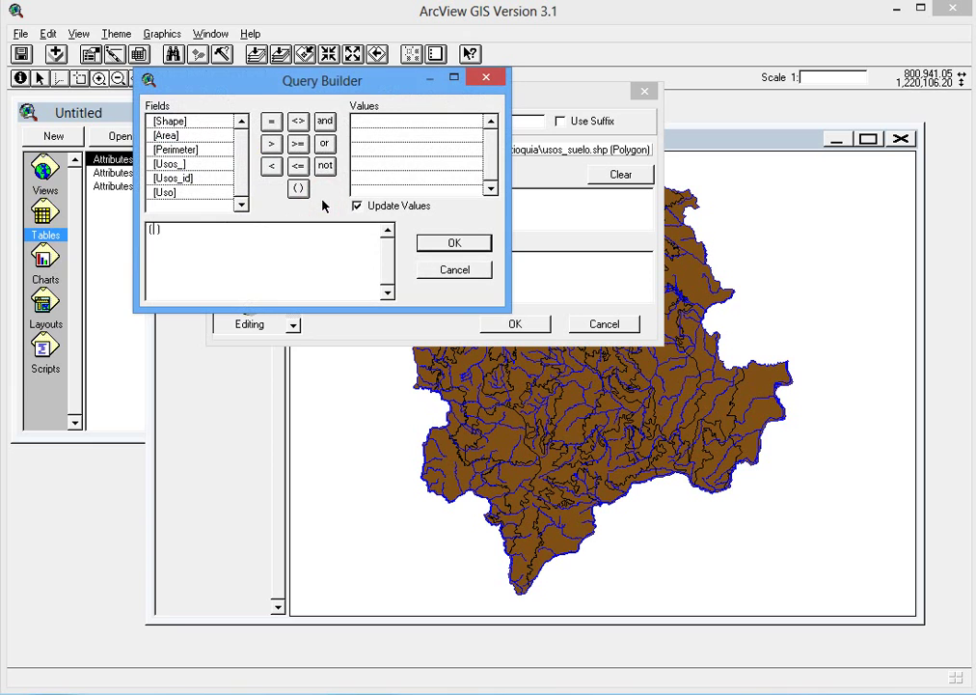
pyautogui.doubleClick(186, 194)
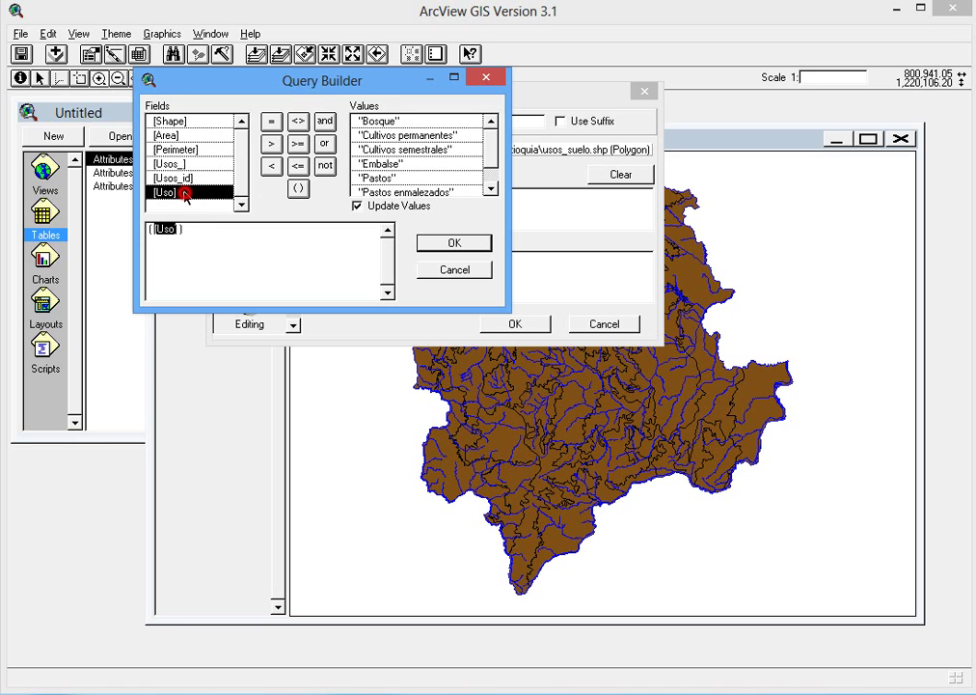
pyautogui.click(269, 126)
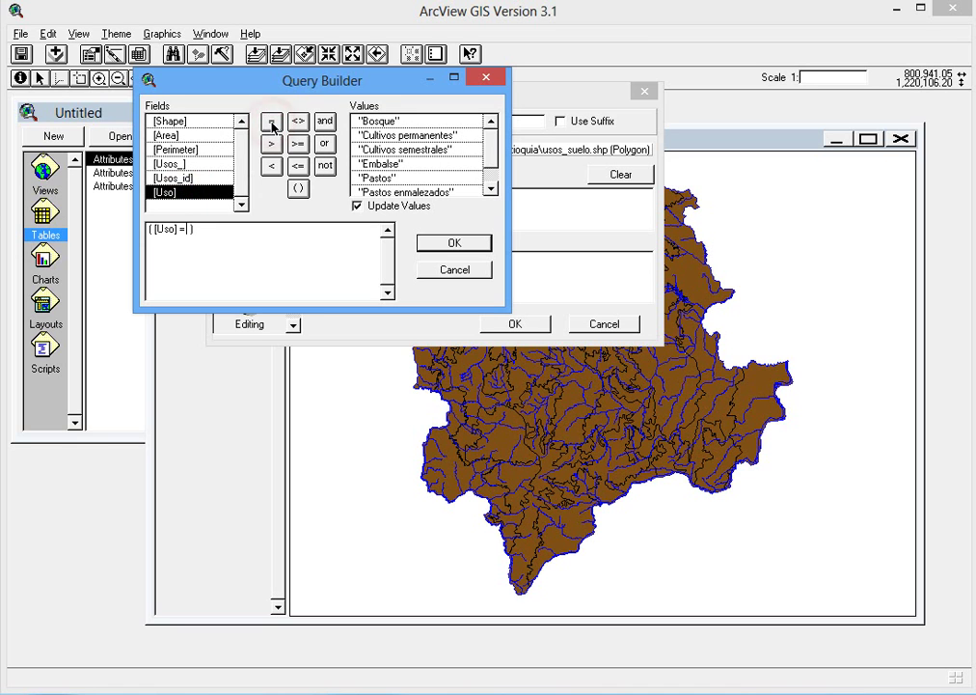
pyautogui.doubleClick(389, 125)
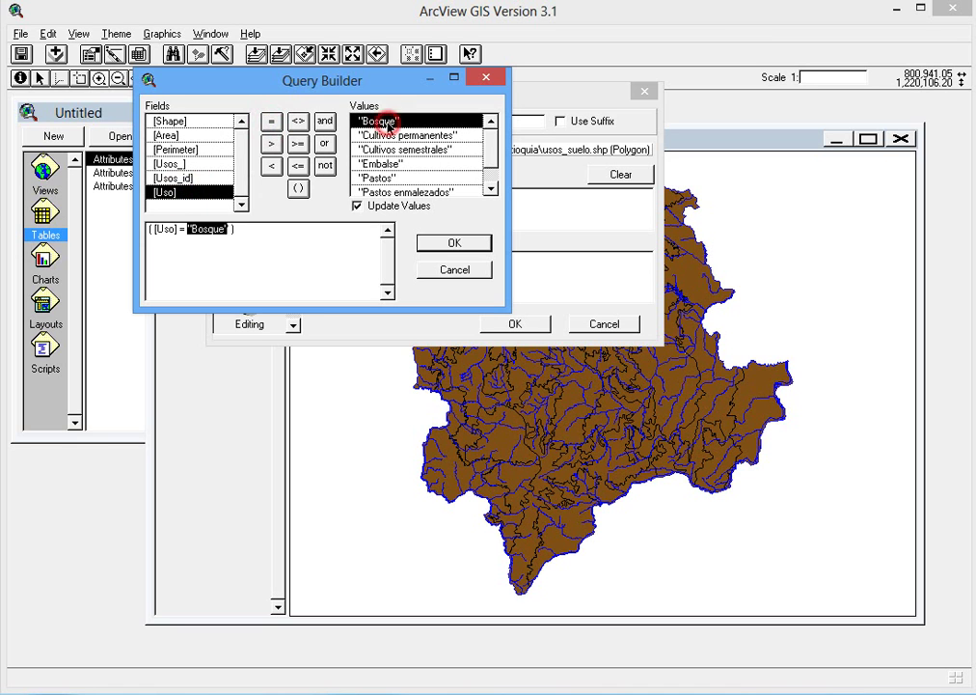
pyautogui.click(455, 243)
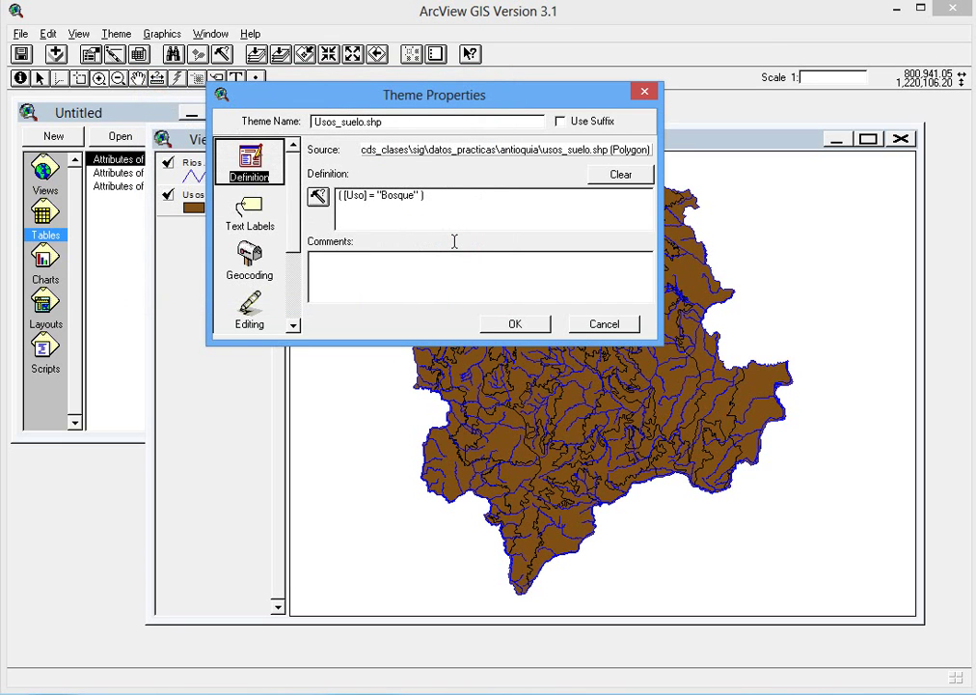
pyautogui.click(512, 324)
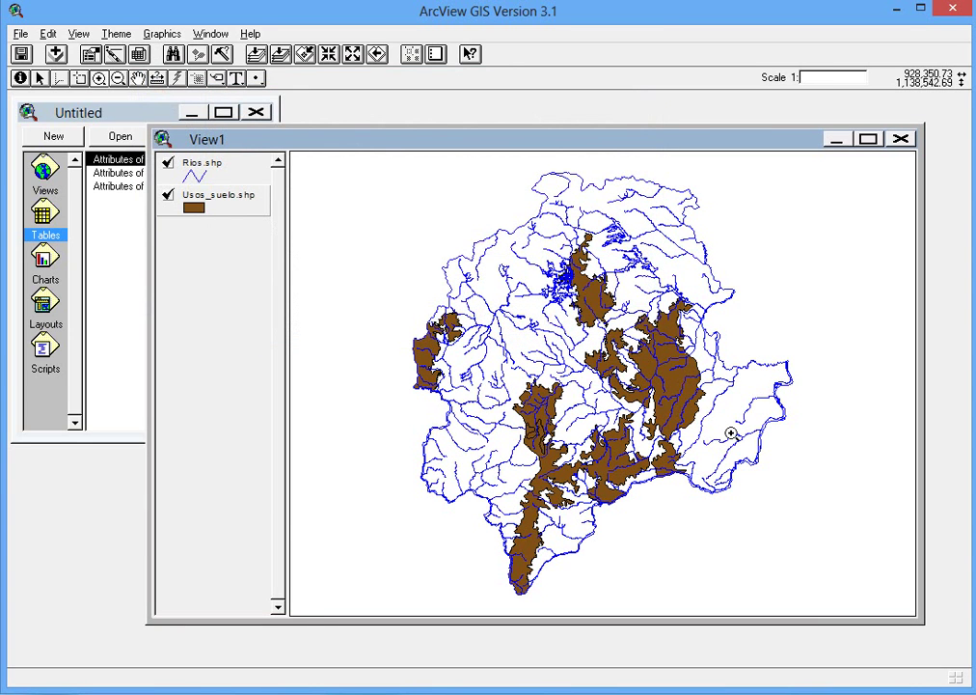
# Check which Uso values the filtered Usos_suelo.shp theme holds by previewing a Unique Value legend on the Uso field without applying it.
pyautogui.click(216, 210)
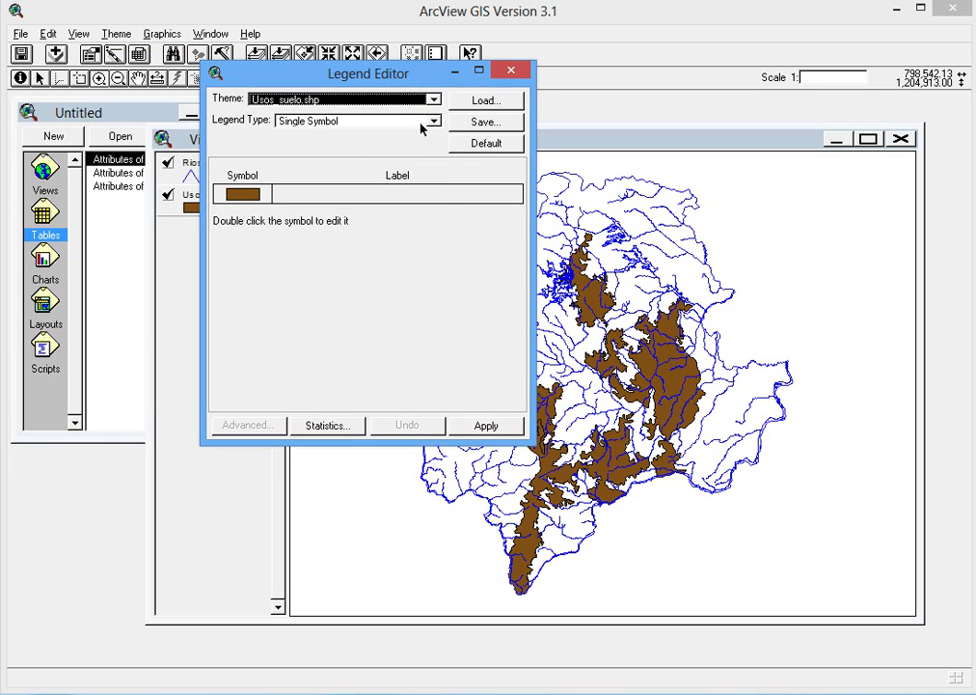
pyautogui.click(432, 121)
pyautogui.click(347, 175)
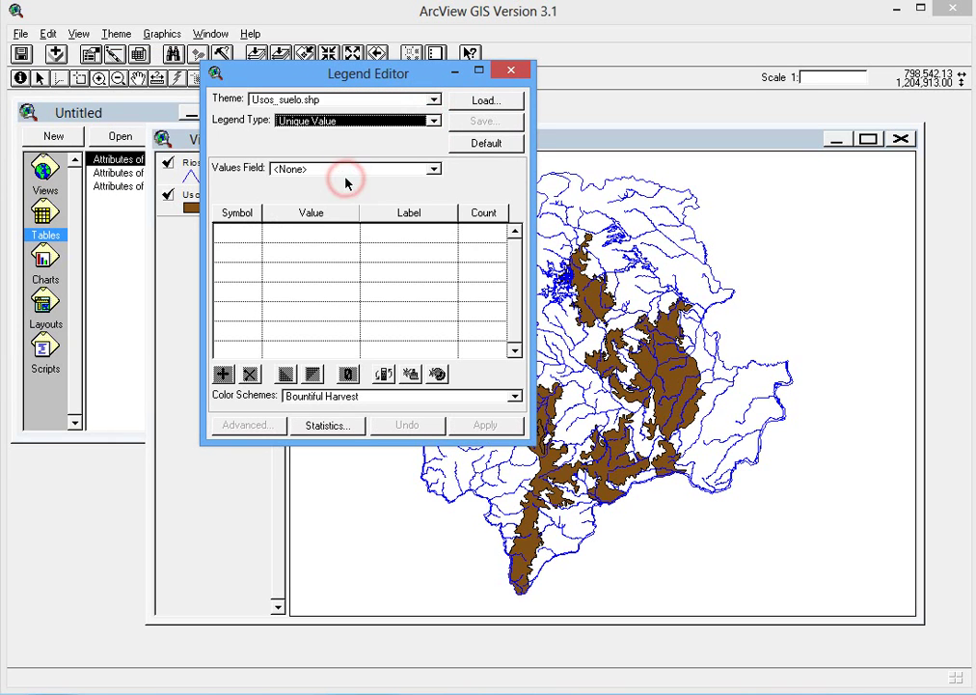
pyautogui.click(349, 171)
pyautogui.click(435, 228)
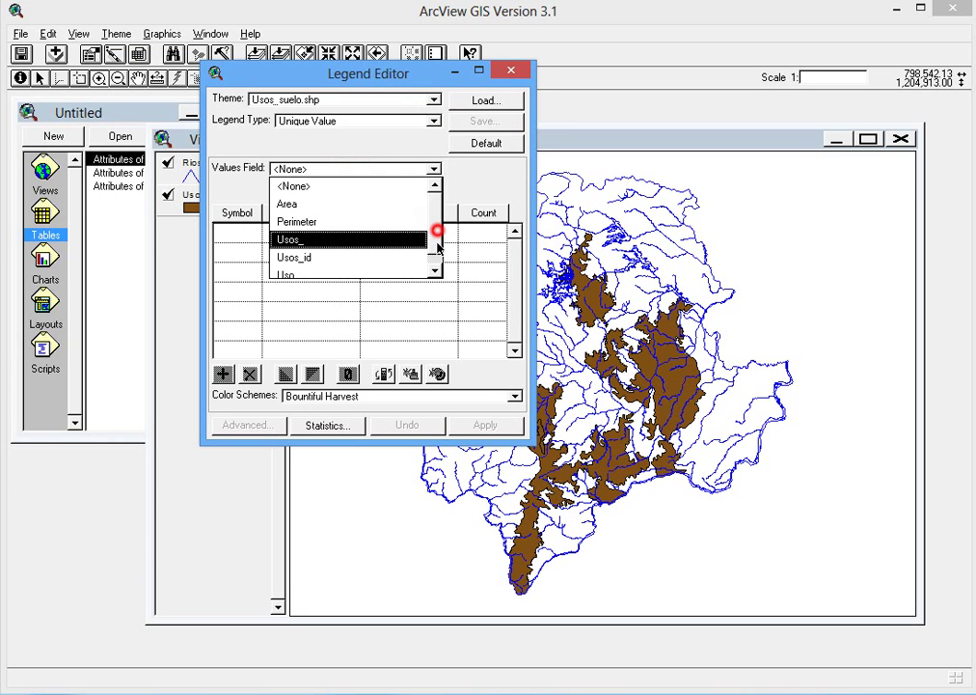
pyautogui.click(355, 258)
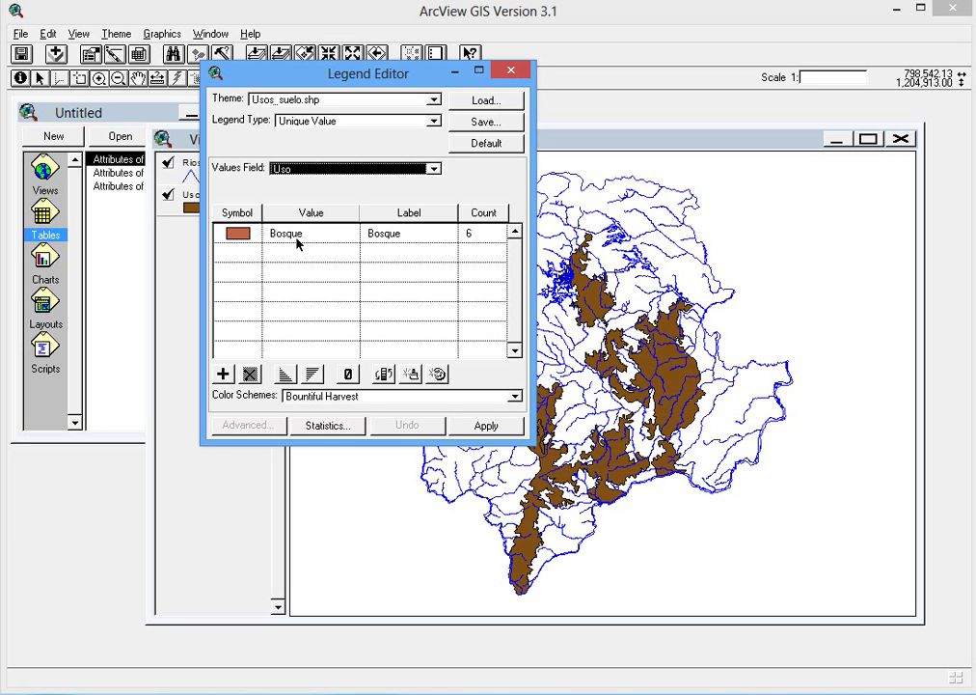
pyautogui.click(514, 73)
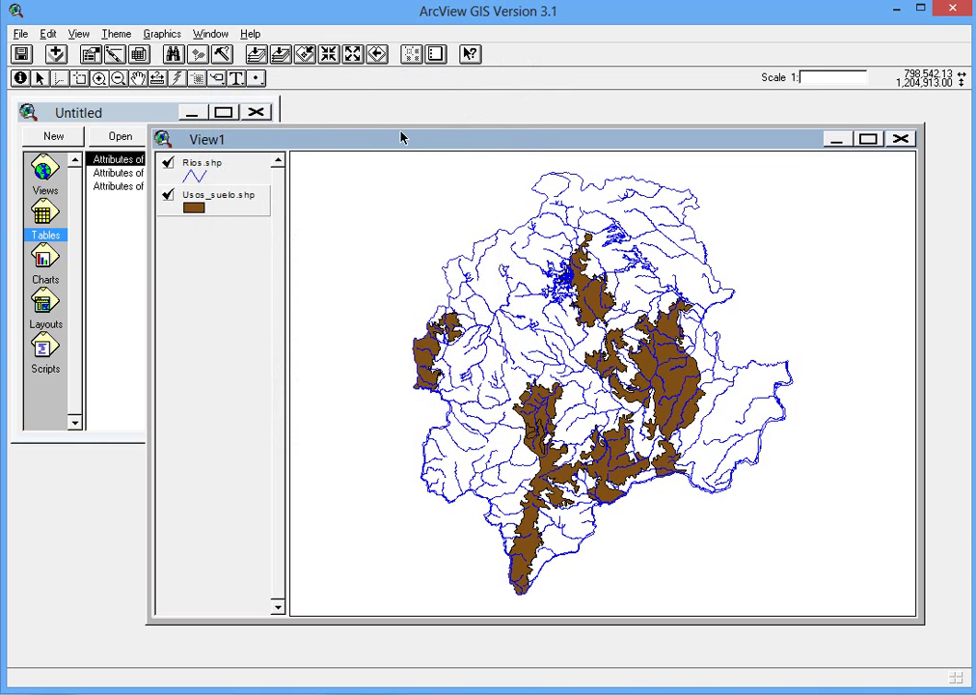
# Add a second copy of usos_suelo.shp from the antioquia folder to View1, display it and make it the active theme.
pyautogui.click(55, 54)
pyautogui.click(414, 334)
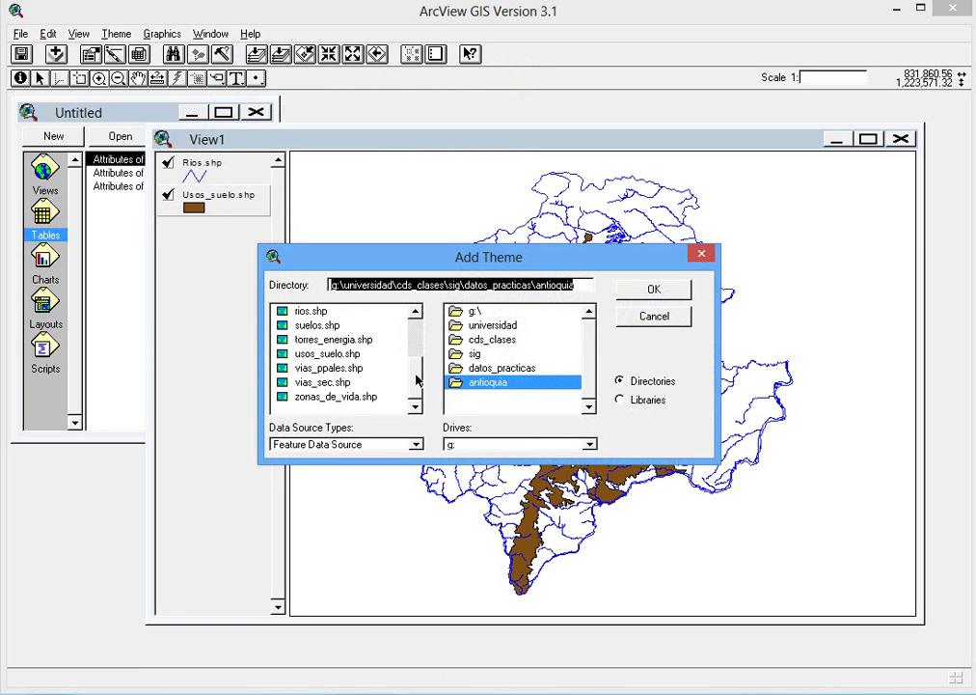
pyautogui.doubleClick(327, 354)
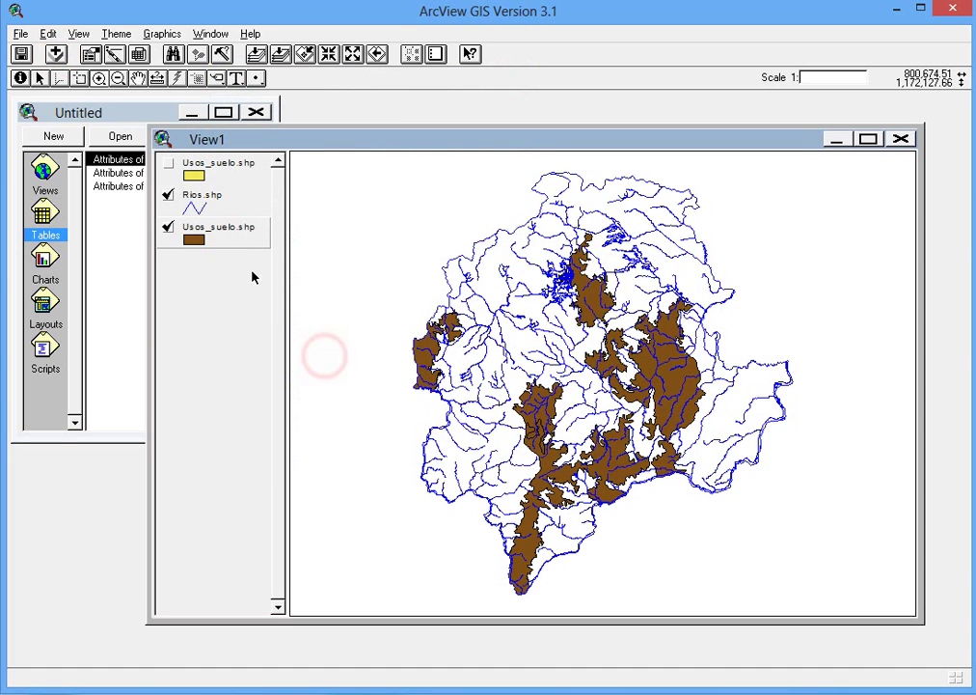
pyautogui.click(167, 163)
pyautogui.click(205, 176)
# Review the land-use categories in the Uso column of the newly added Usos_suelo.shp theme's attribute table.
pyautogui.click(115, 54)
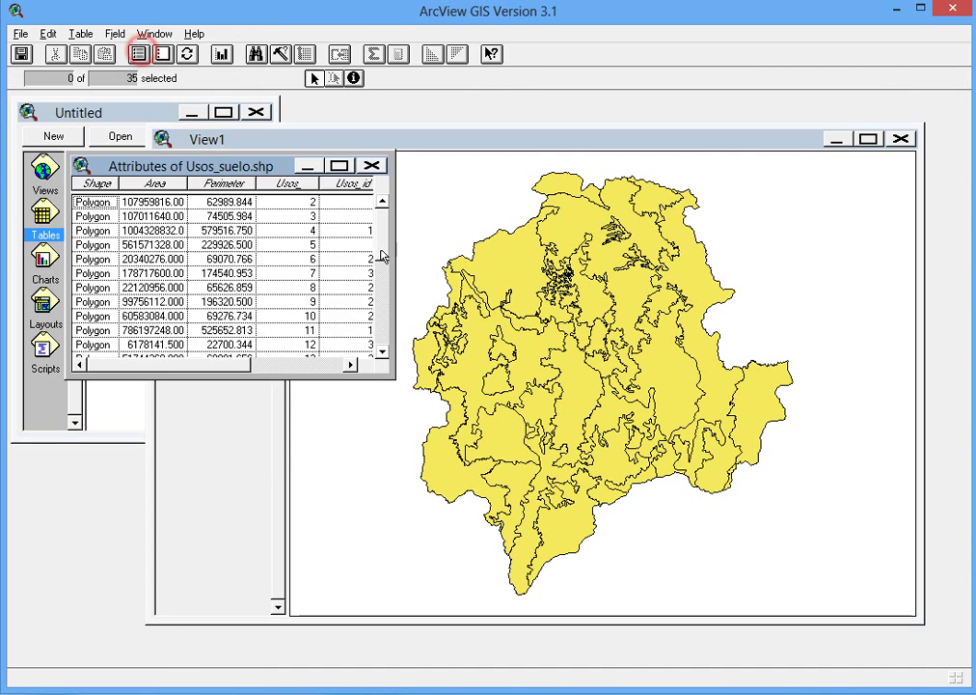
pyautogui.moveTo(227, 371); pyautogui.dragTo(348, 365)
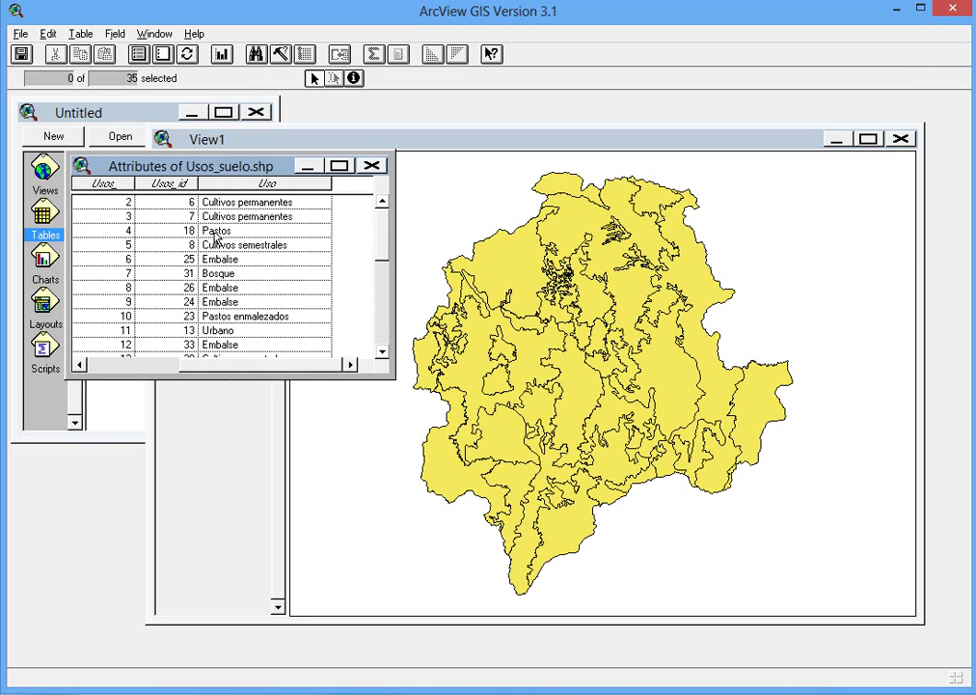
pyautogui.click(371, 165)
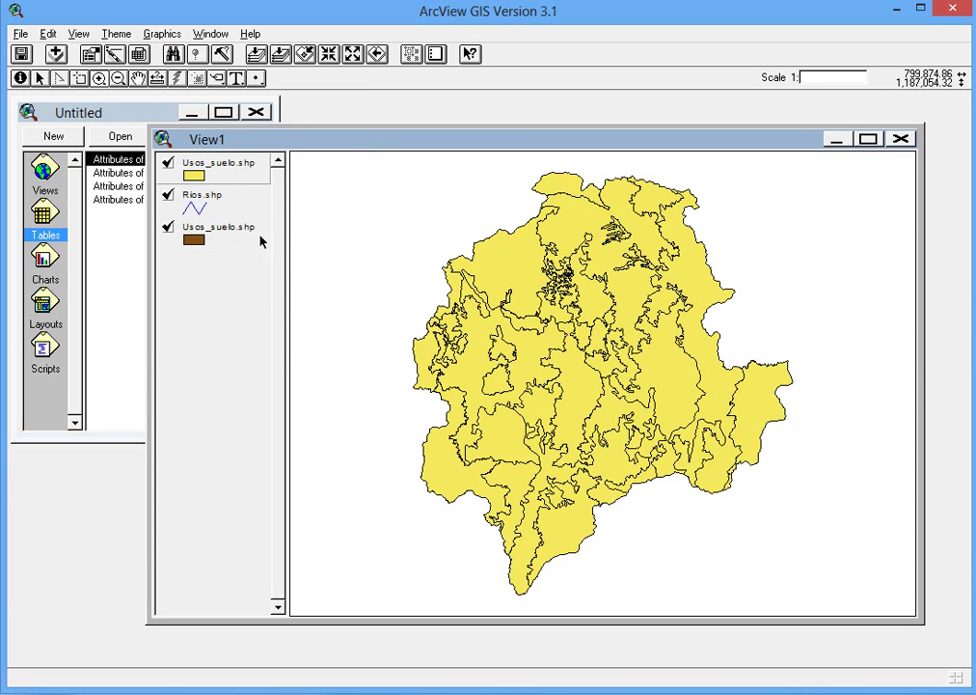
# Restrict the newly added Usos_suelo.shp theme to reservoir polygons with the theme definition [Uso] = "Embalse".
pyautogui.click(129, 35)
pyautogui.click(125, 51)
pyautogui.moveTo(311, 86); pyautogui.dragTo(312, 89)
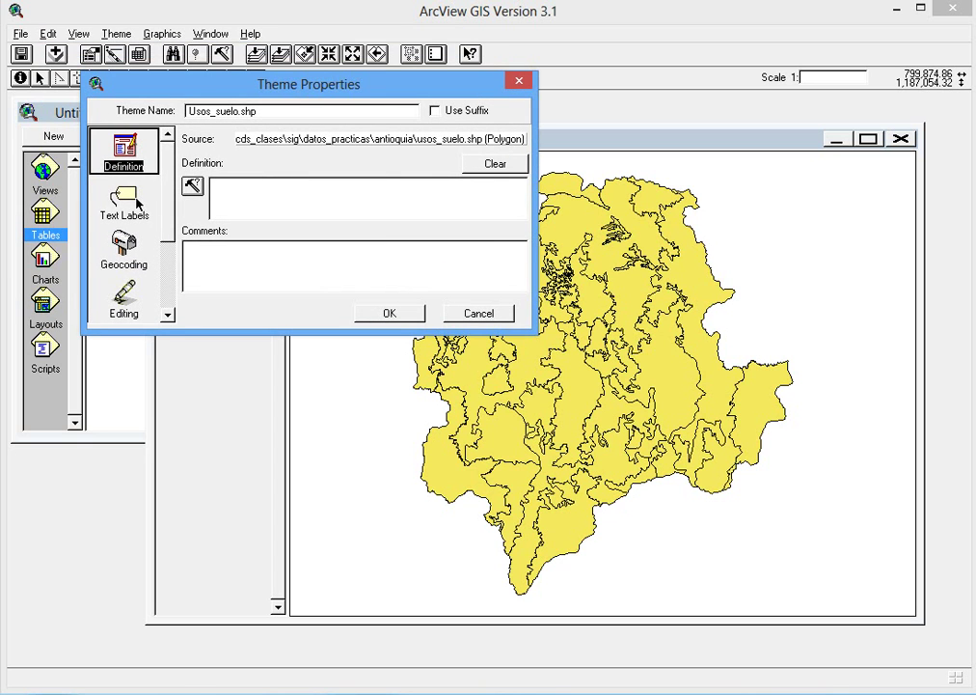
pyautogui.click(190, 183)
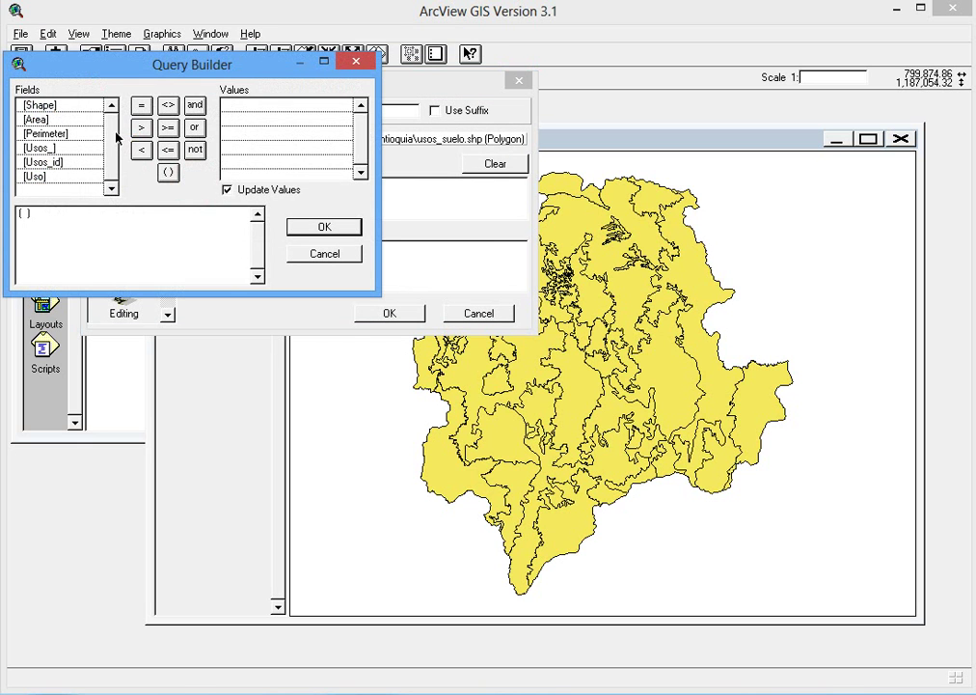
pyautogui.doubleClick(48, 177)
pyautogui.click(141, 108)
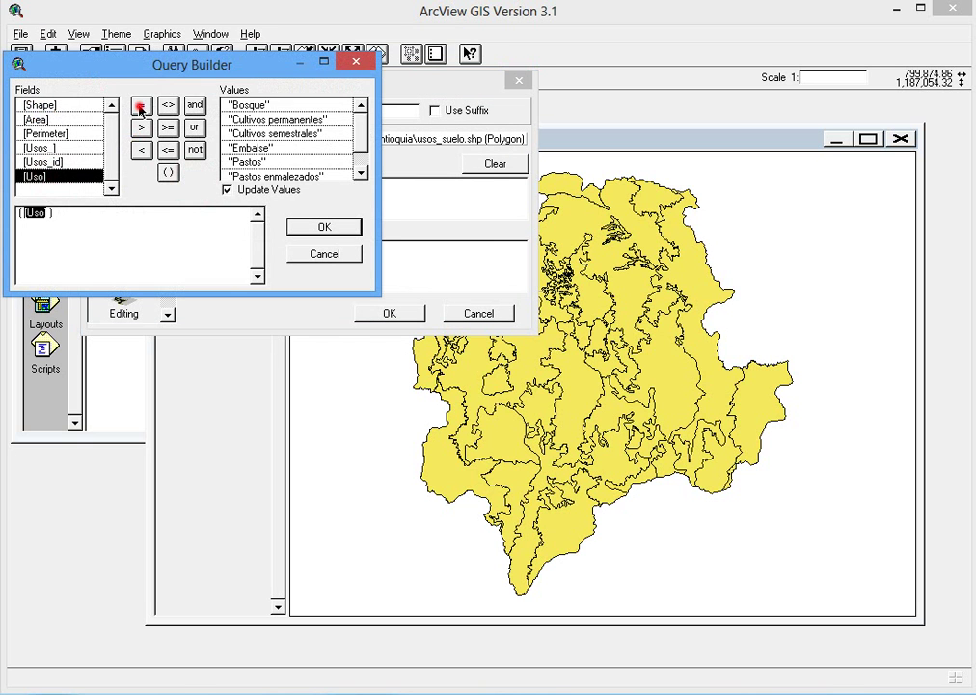
pyautogui.doubleClick(275, 148)
pyautogui.click(319, 229)
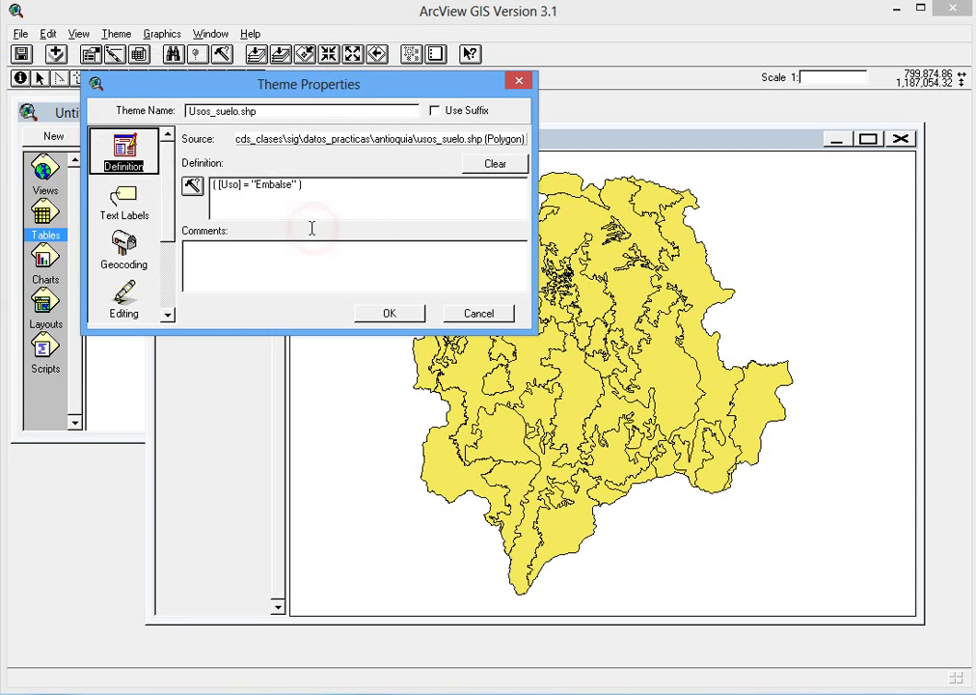
pyautogui.click(403, 316)
# Change the foreground color of the reservoir theme's single symbol to blue and apply the legend.
pyautogui.click(183, 166)
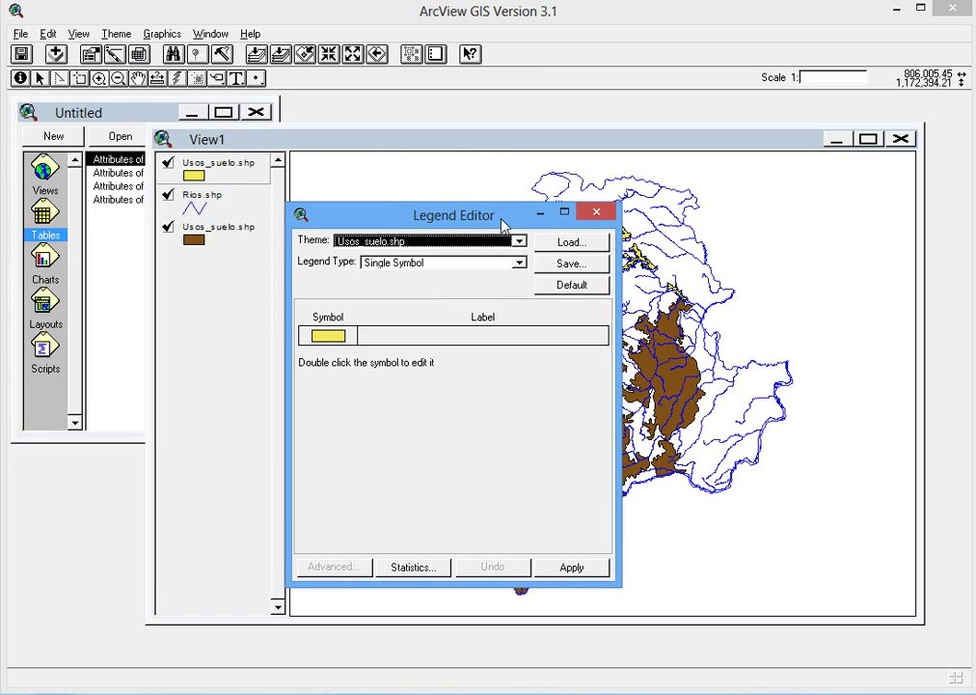
pyautogui.click(501, 264)
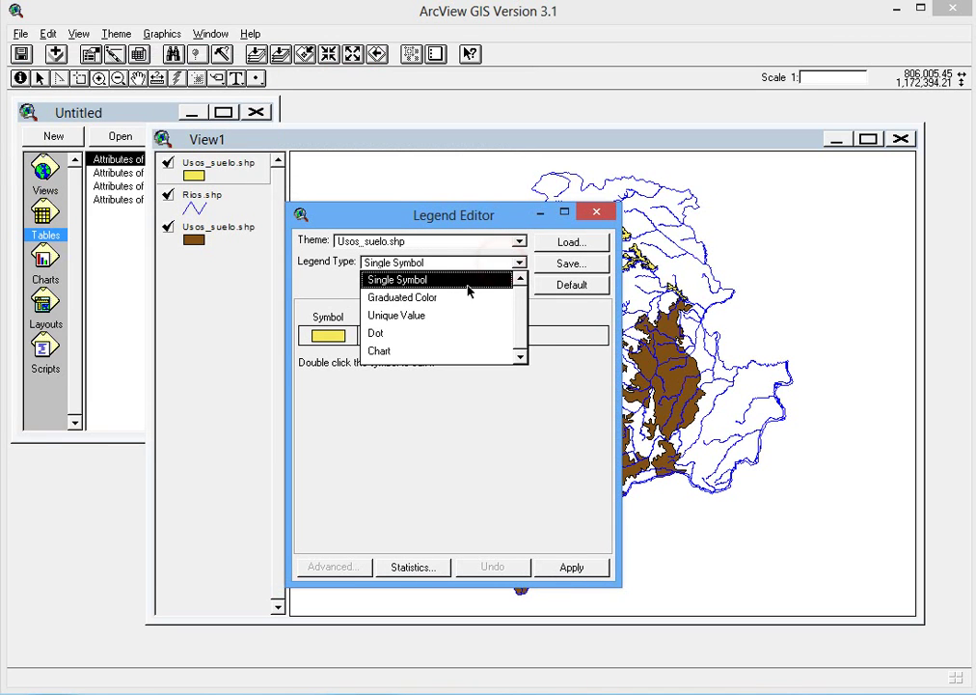
pyautogui.click(488, 235)
pyautogui.doubleClick(319, 337)
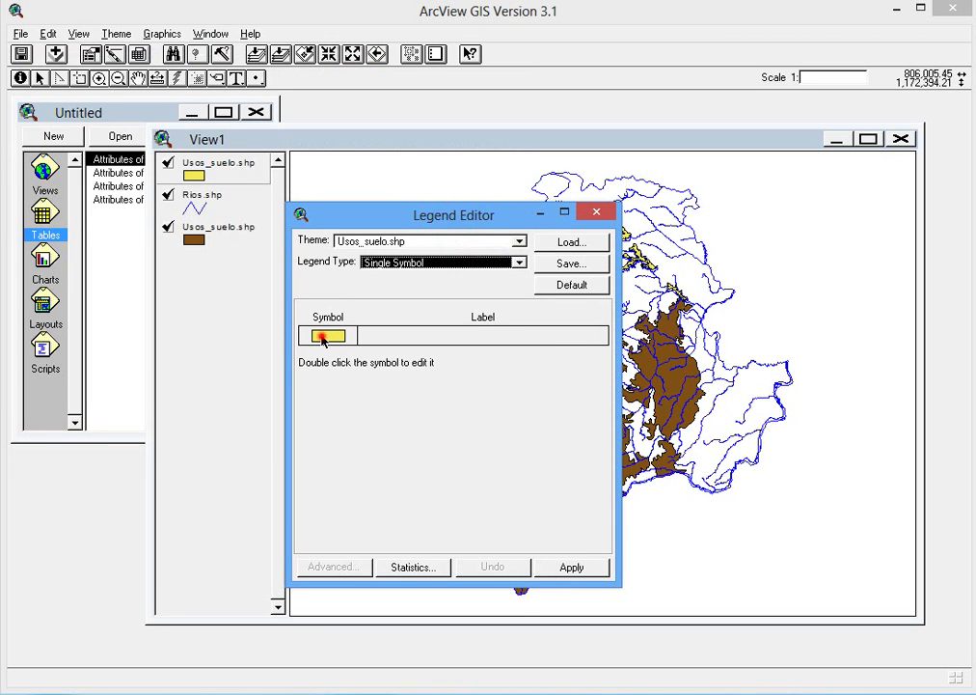
pyautogui.click(733, 295)
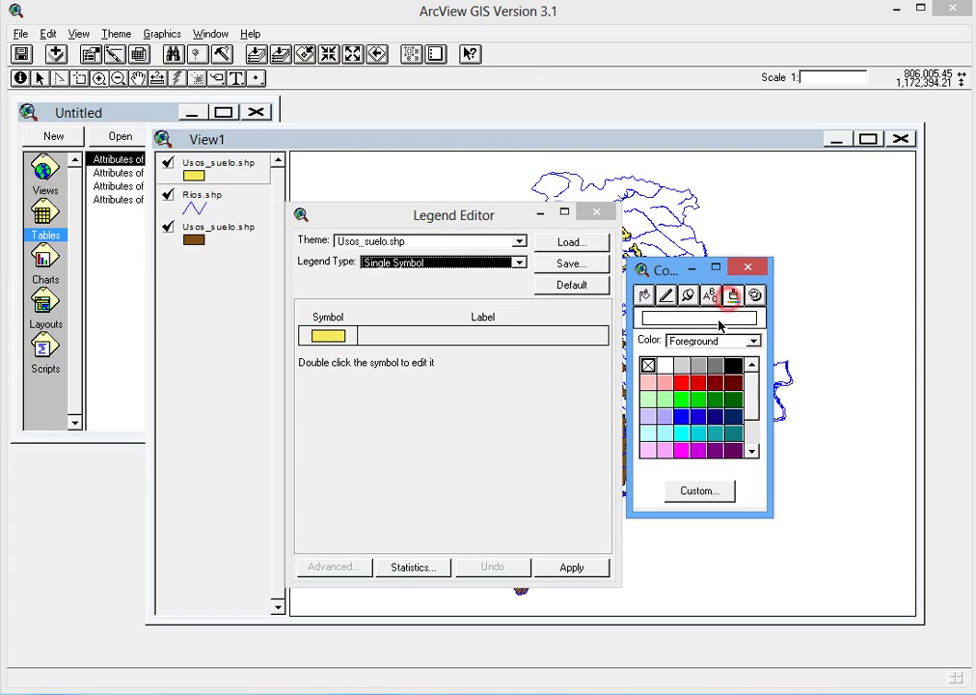
pyautogui.click(681, 416)
pyautogui.click(748, 266)
pyautogui.click(579, 567)
pyautogui.click(596, 212)
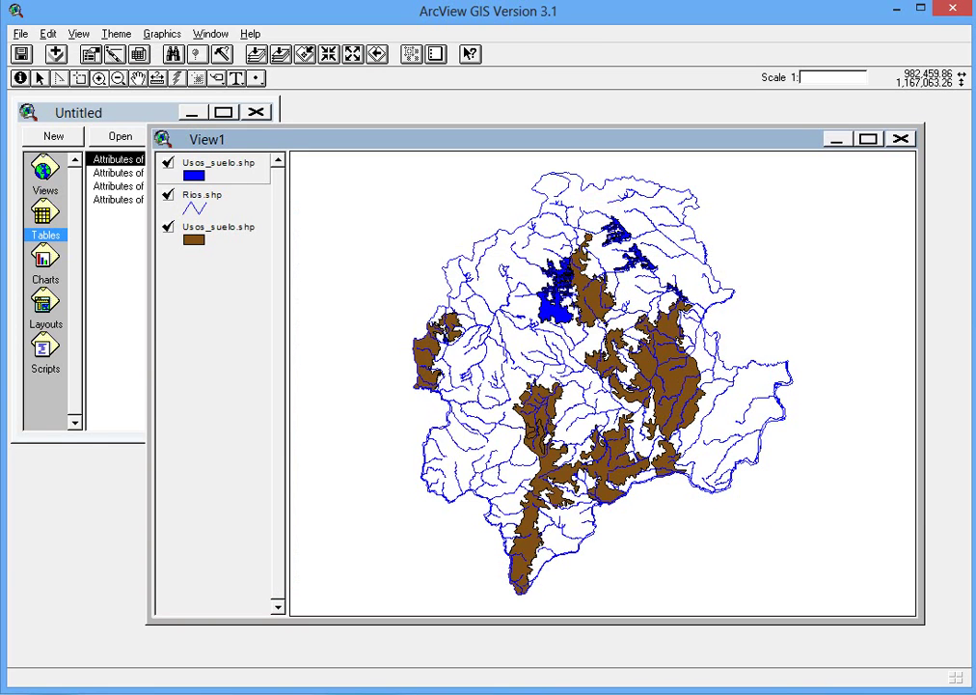